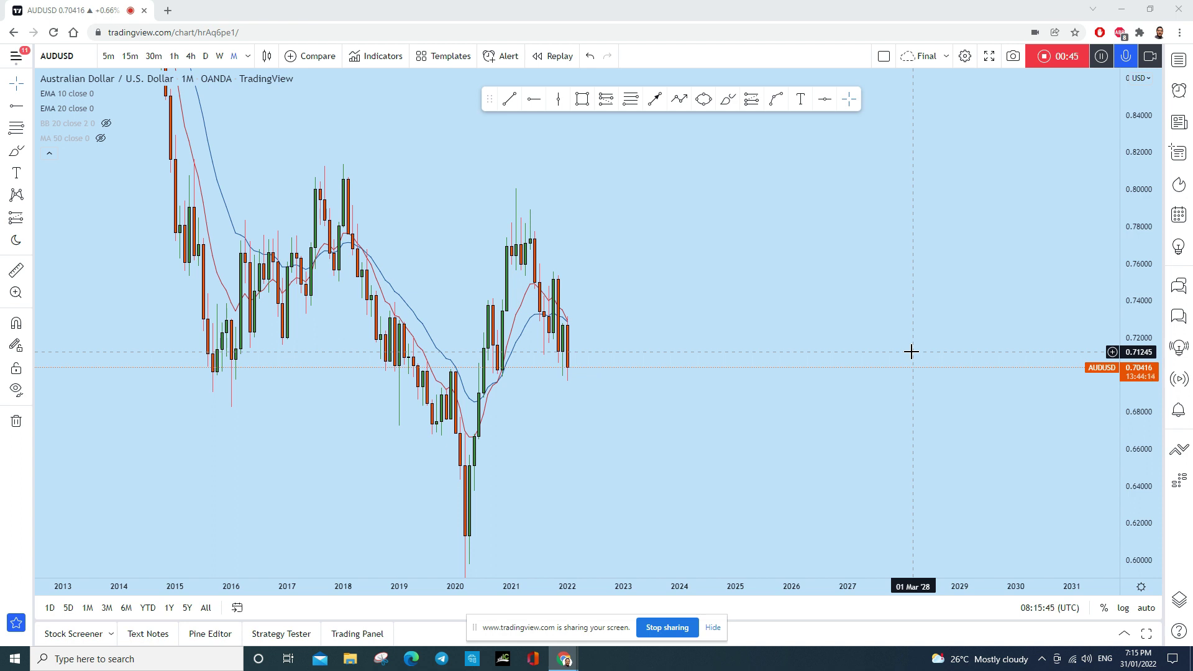
# Draw a thin rectangle zone at 0.700 from the 2020 candles out past 2024.
pyautogui.scroll(3, 1150, 469)
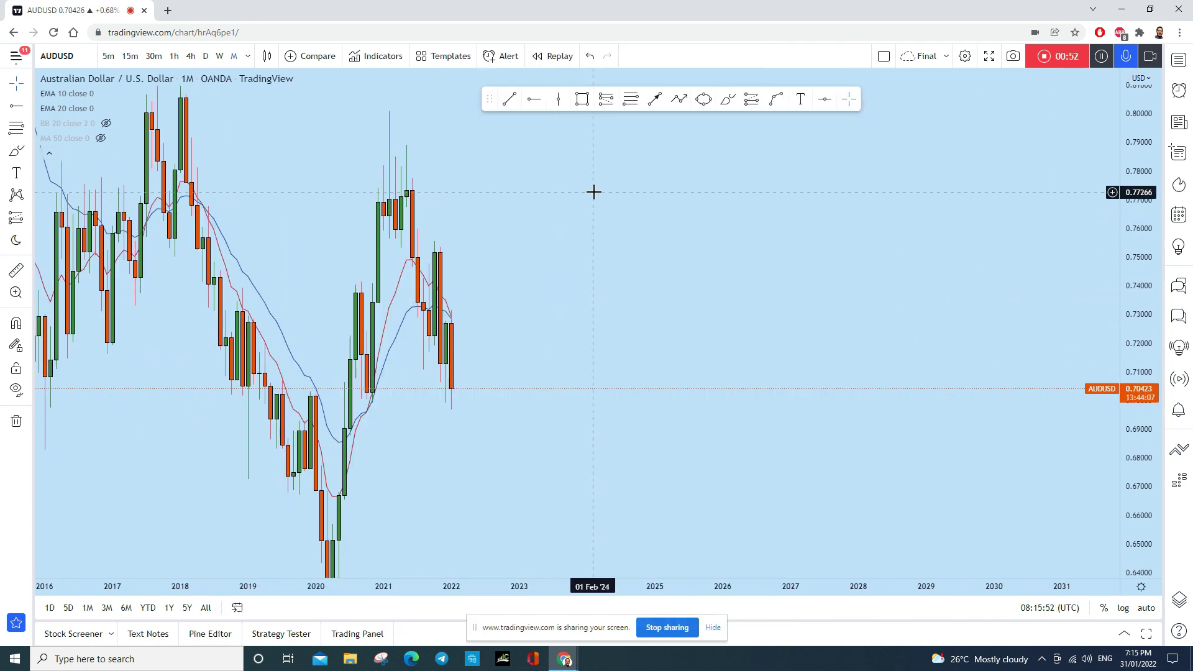
pyautogui.click(582, 98)
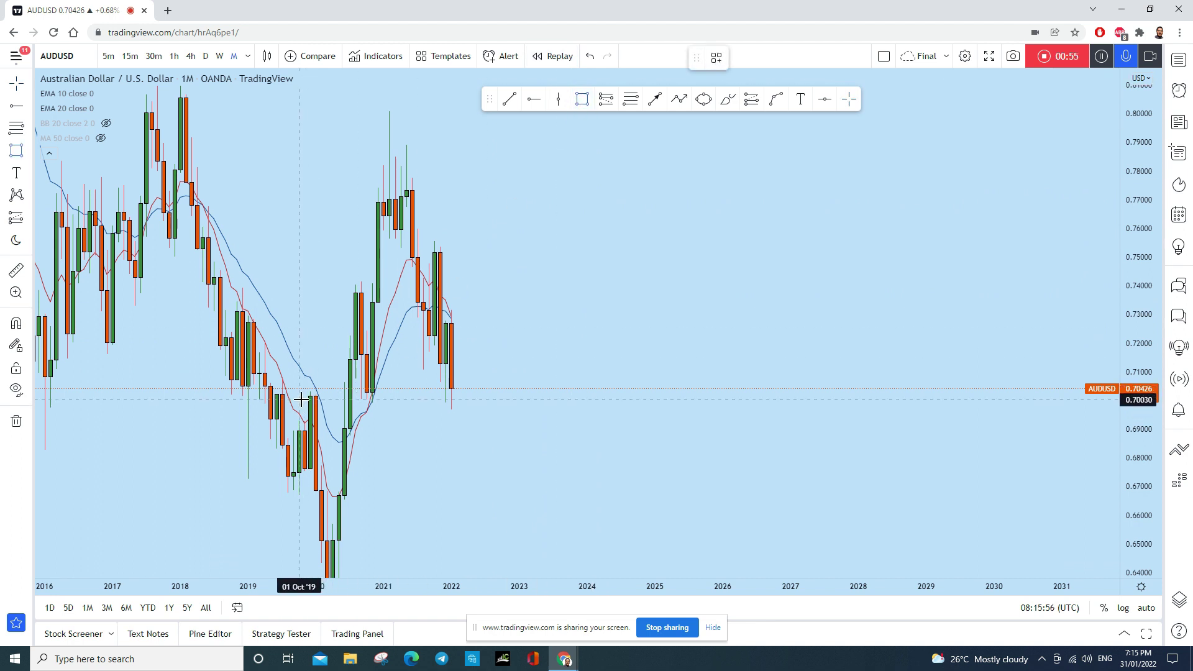
pyautogui.moveTo(318, 399); pyautogui.dragTo(620, 398)
pyautogui.moveTo(578, 329); pyautogui.dragTo(678, 303)
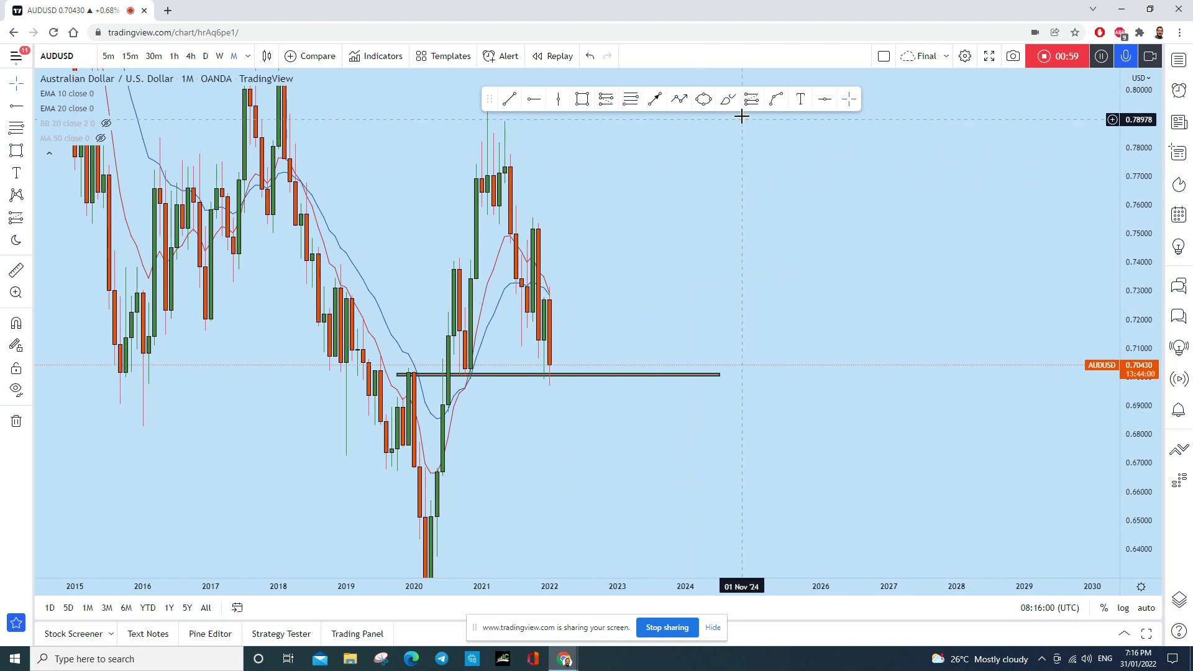
# Try a brush circle and structure loops over the 2020–21 candles, then undo them.
pyautogui.click(728, 100)
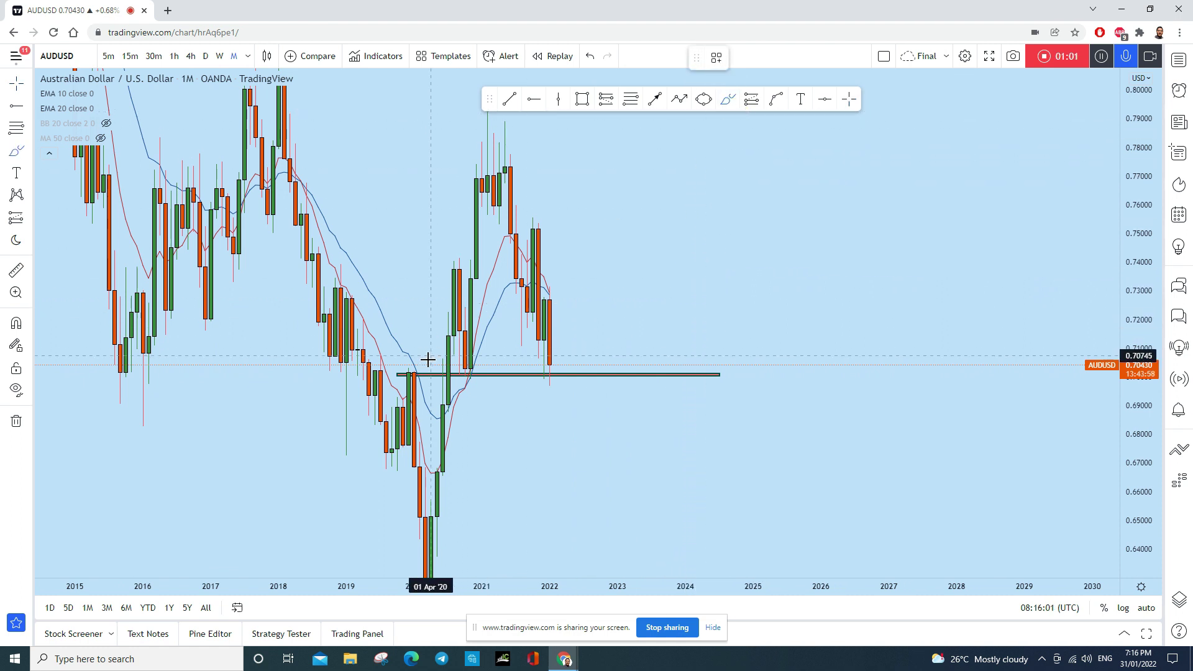
pyautogui.moveTo(428, 360)
pyautogui.mouseDown()
pyautogui.moveTo(399, 368)
pyautogui.moveTo(423, 377)
pyautogui.moveTo(413, 361)
pyautogui.moveTo(402, 374)
pyautogui.moveTo(421, 367)
pyautogui.moveTo(382, 404)
pyautogui.moveTo(410, 376)
pyautogui.moveTo(425, 495)
pyautogui.mouseUp()
pyautogui.click(590, 56)
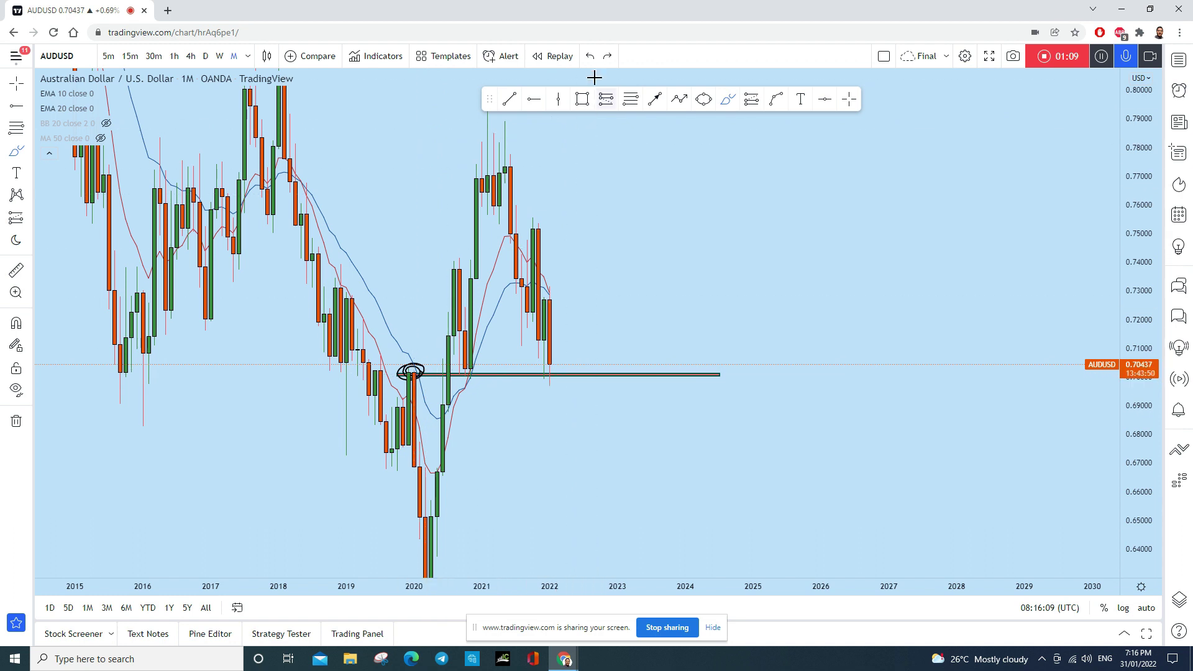
pyautogui.click(455, 381)
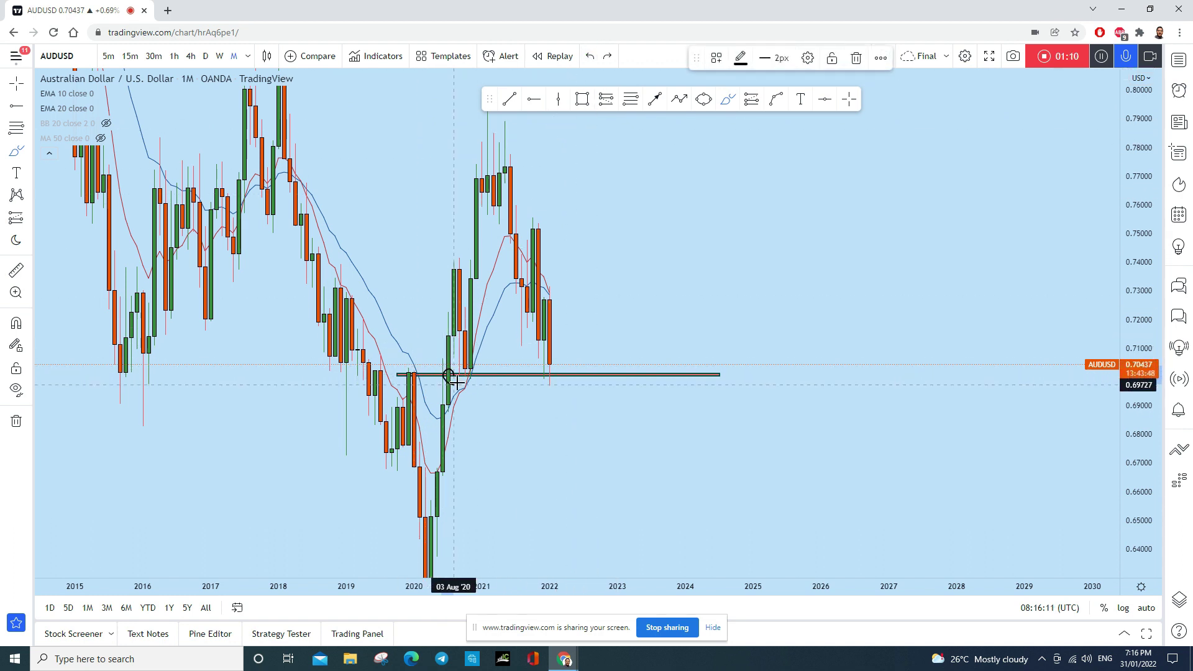
pyautogui.moveTo(446, 359)
pyautogui.mouseDown()
pyautogui.moveTo(456, 274)
pyautogui.moveTo(473, 372)
pyautogui.moveTo(476, 187)
pyautogui.moveTo(483, 174)
pyautogui.moveTo(494, 217)
pyautogui.moveTo(510, 208)
pyautogui.moveTo(528, 163)
pyautogui.moveTo(550, 377)
pyautogui.moveTo(549, 366)
pyautogui.mouseUp()
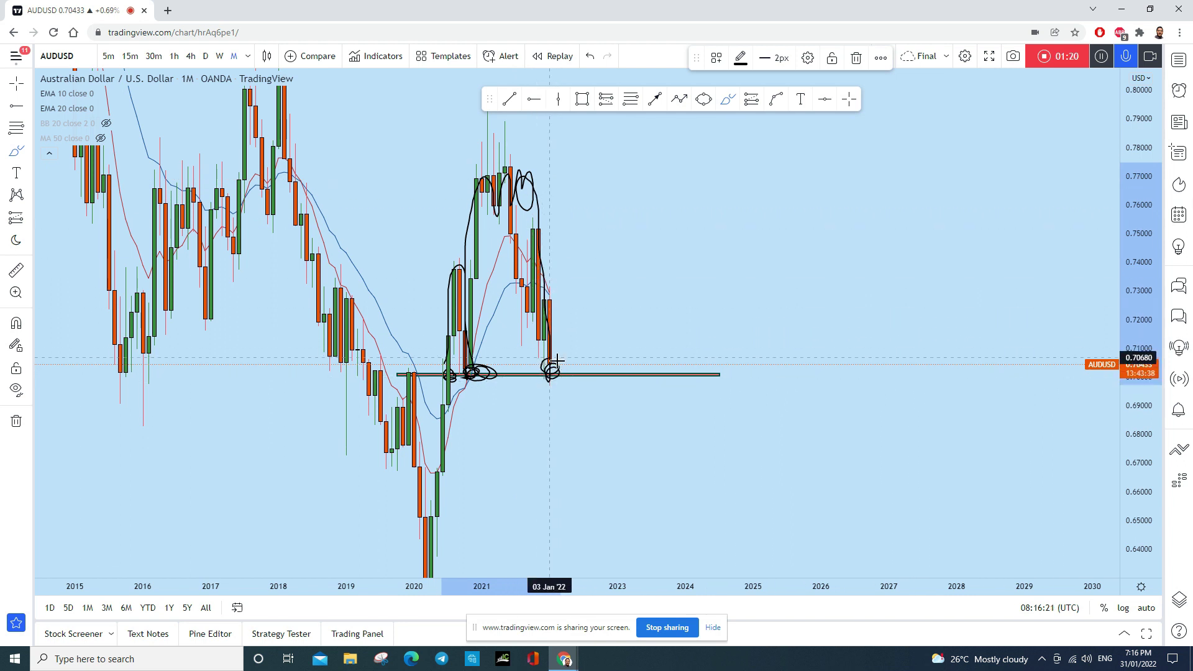
pyautogui.click(586, 57)
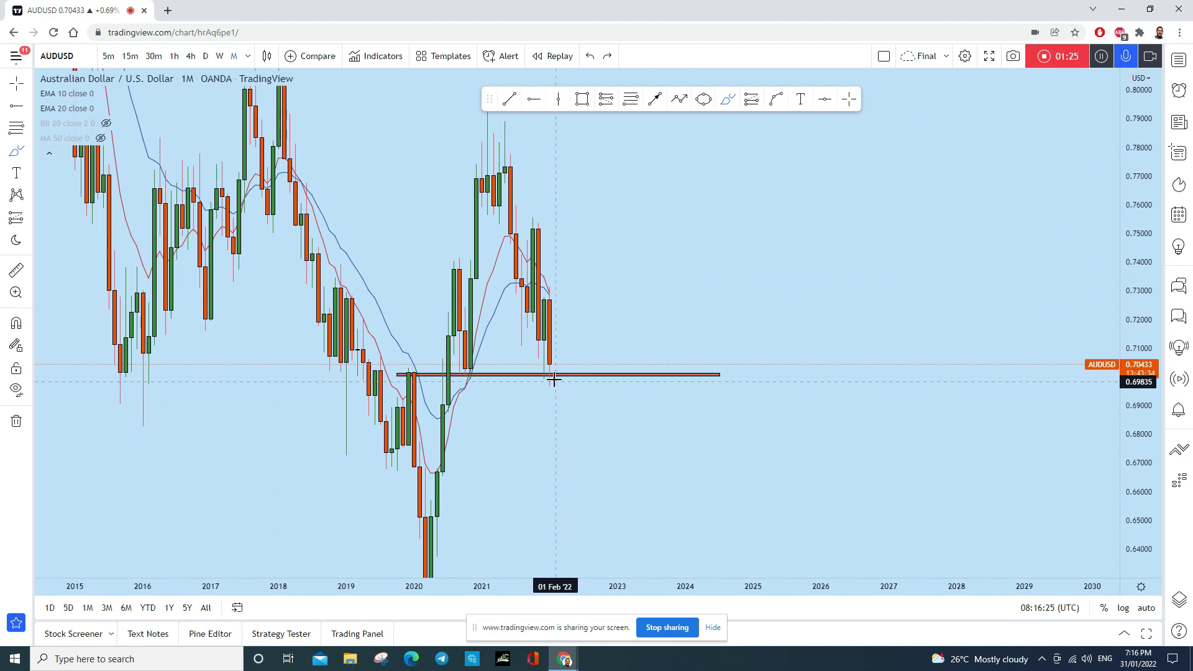
# Brush an upward arrow from the zone twice, undoing it both times.
pyautogui.moveTo(555, 380)
pyautogui.mouseDown()
pyautogui.moveTo(567, 281)
pyautogui.moveTo(549, 288)
pyautogui.mouseUp()
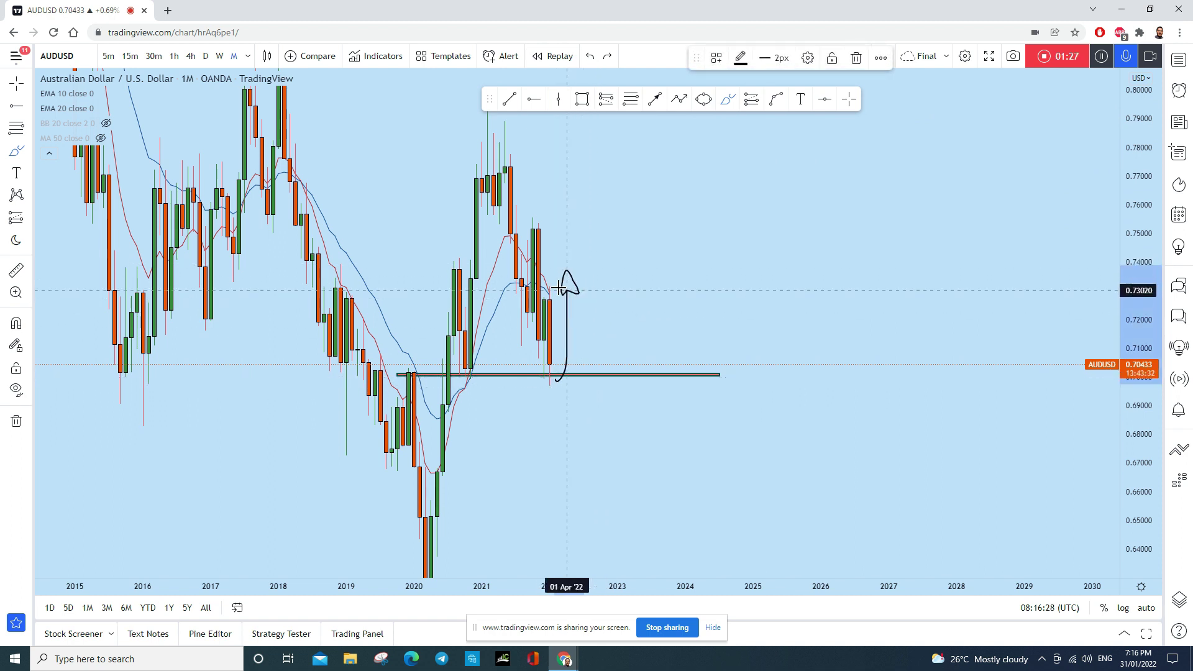
pyautogui.click(590, 56)
pyautogui.moveTo(554, 376)
pyautogui.mouseDown()
pyautogui.moveTo(575, 283)
pyautogui.moveTo(564, 318)
pyautogui.moveTo(544, 318)
pyautogui.mouseUp()
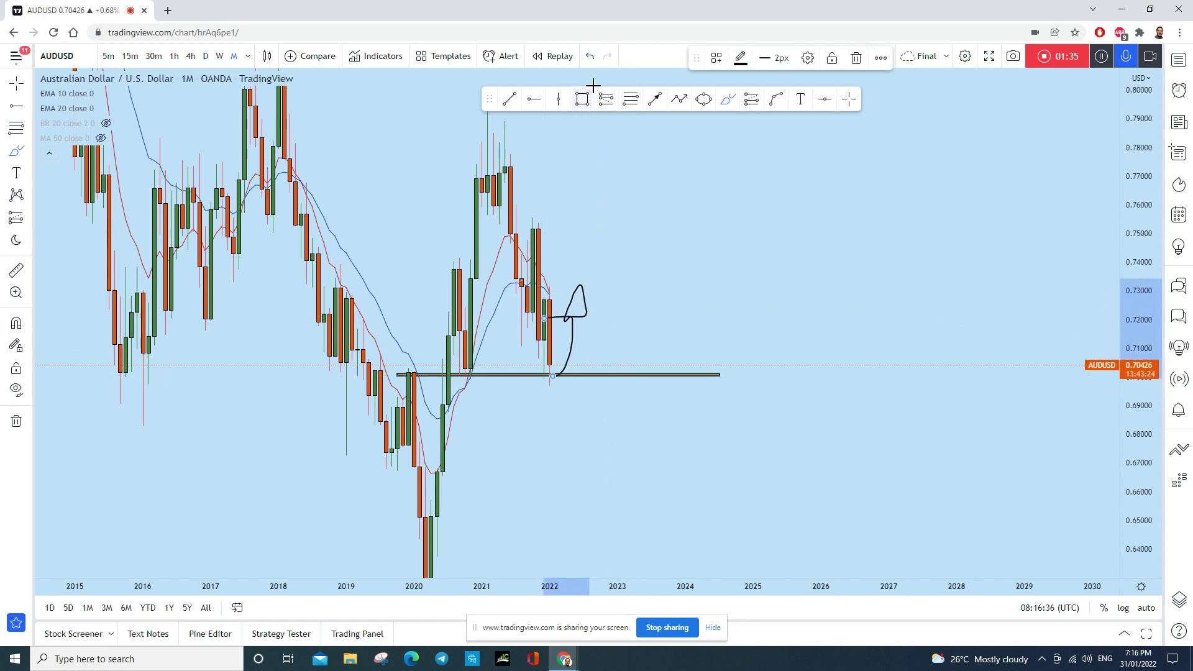
pyautogui.click(593, 56)
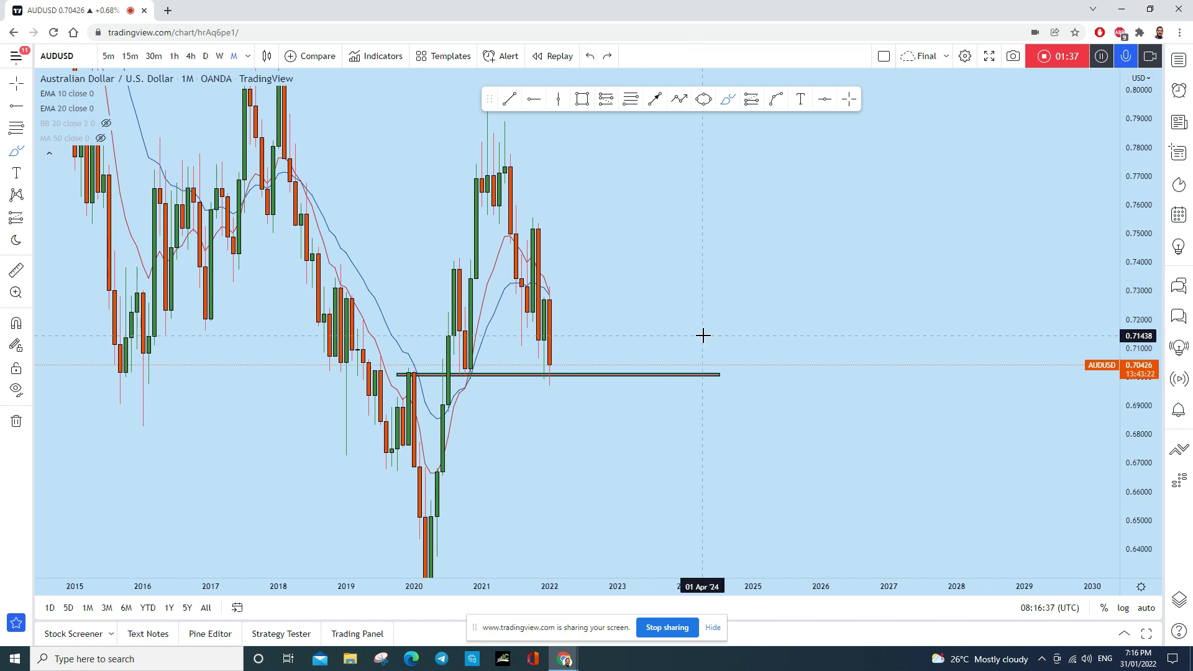
# Switch AUDUSD to weekly candles, stretch the price scale, and undo a trial brush circle.
pyautogui.click(219, 56)
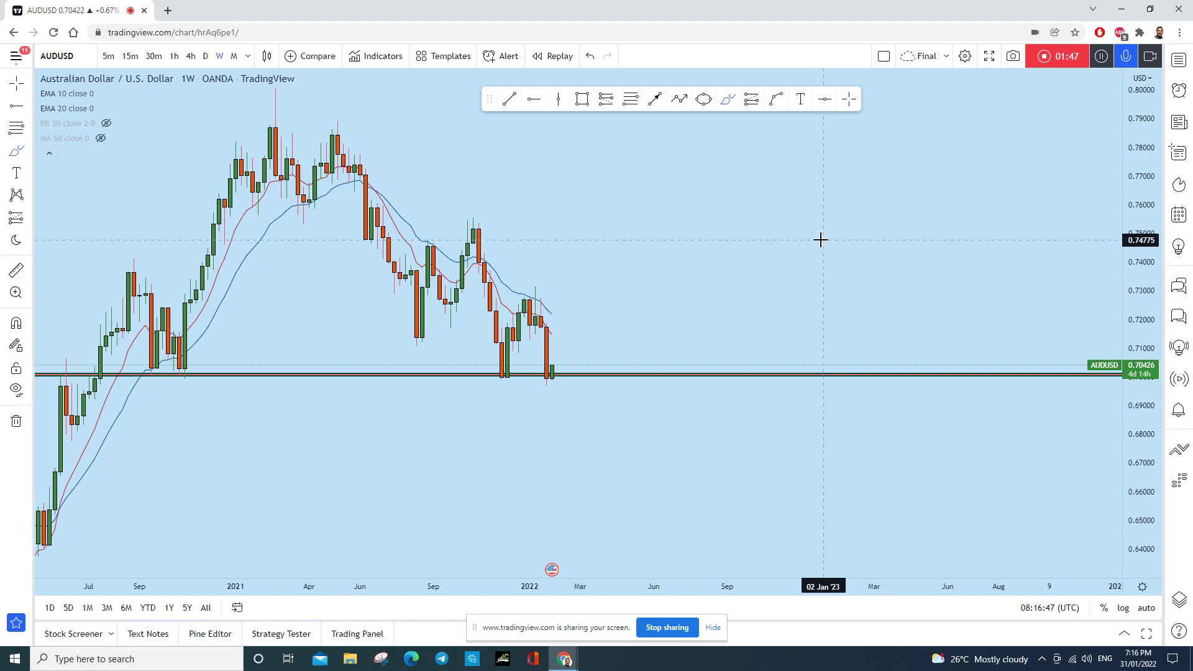
pyautogui.moveTo(1147, 470); pyautogui.dragTo(1141, 235)
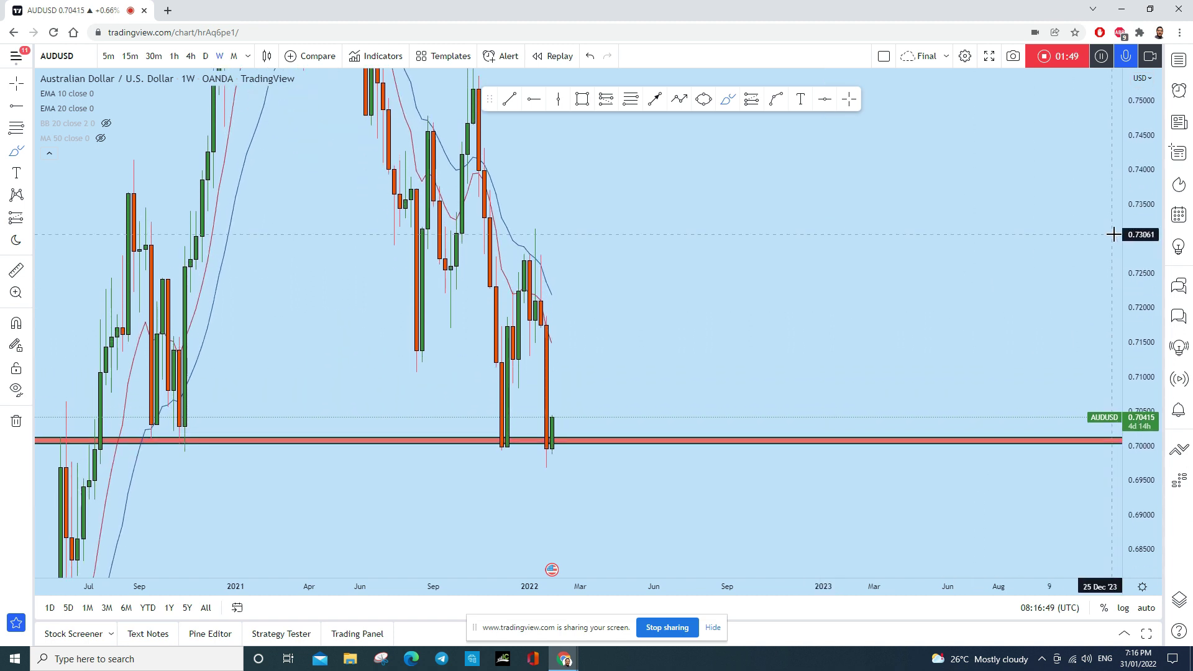
pyautogui.click(722, 107)
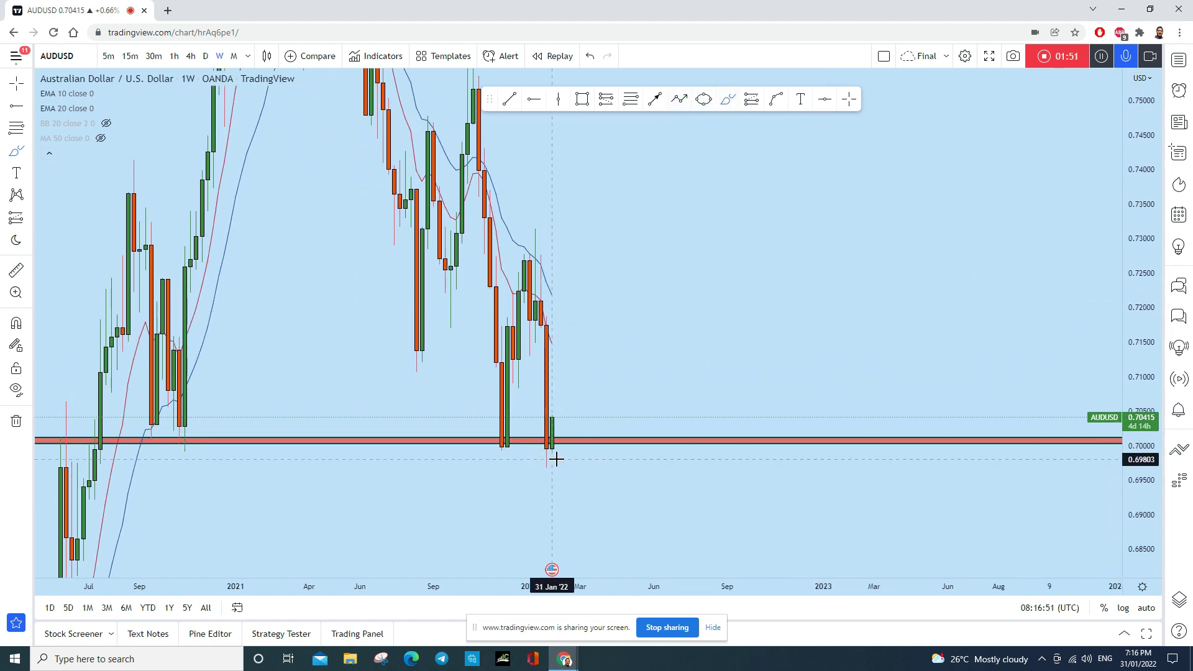
pyautogui.moveTo(552, 449)
pyautogui.mouseDown()
pyautogui.moveTo(548, 439)
pyautogui.moveTo(542, 452)
pyautogui.moveTo(565, 283)
pyautogui.mouseUp()
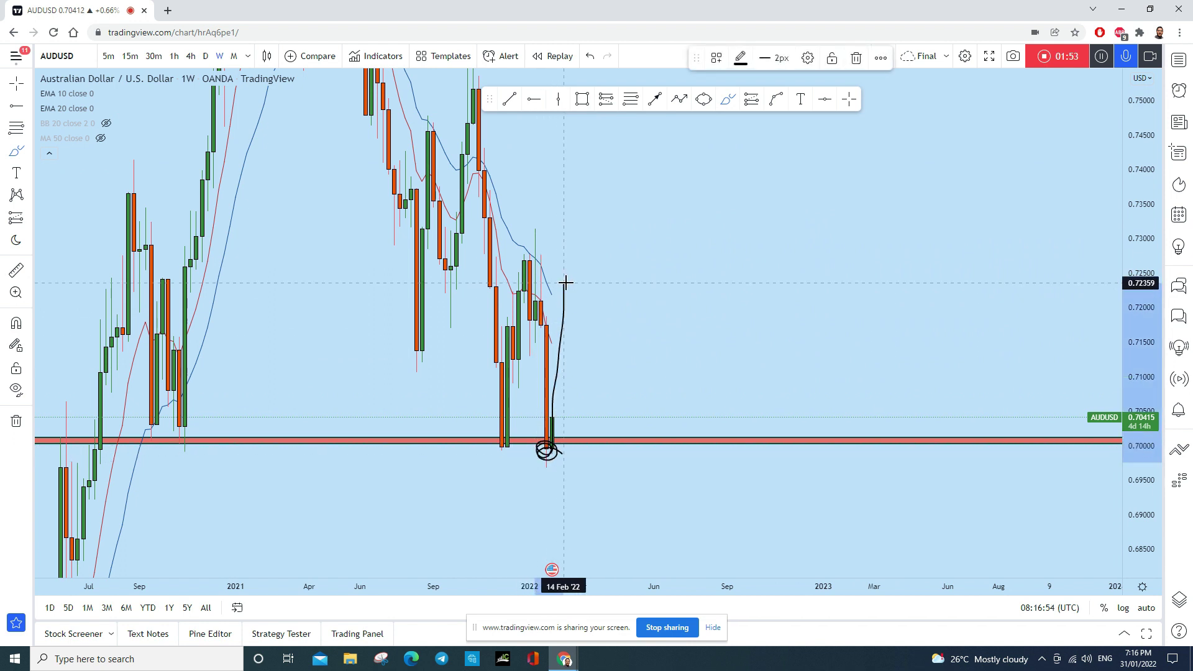
pyautogui.click(590, 56)
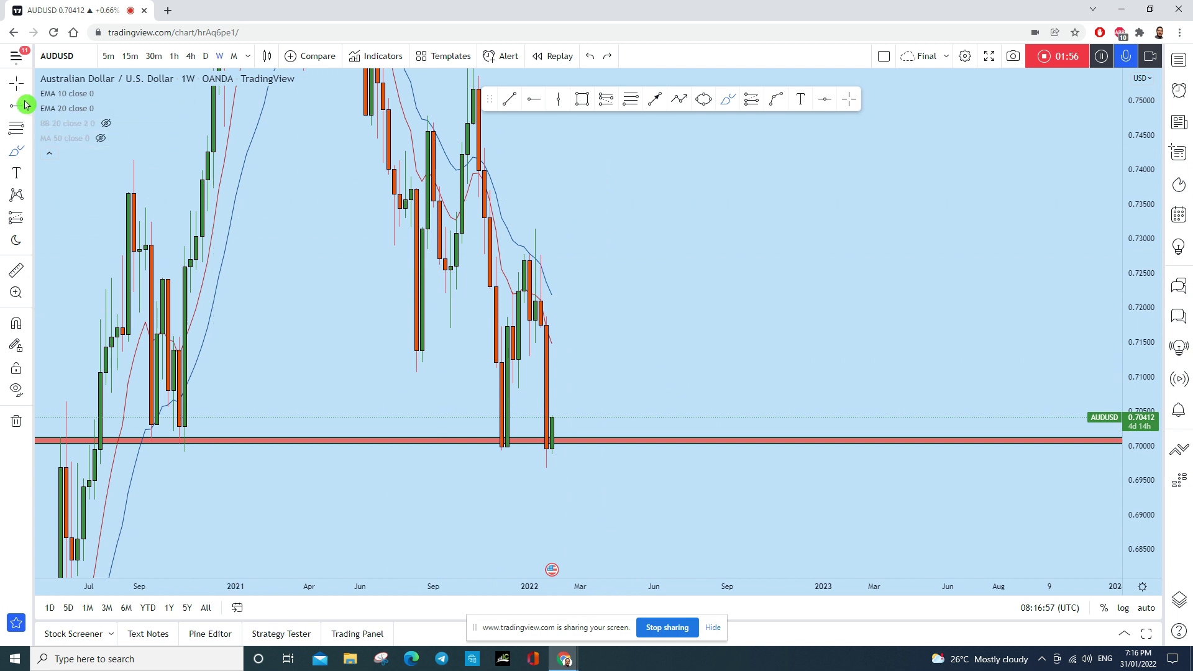
# Zoom tightly on the 0.700 zone, try and undo brush sketches, then switch to daily candles.
pyautogui.moveTo(764, 282); pyautogui.dragTo(716, 186)
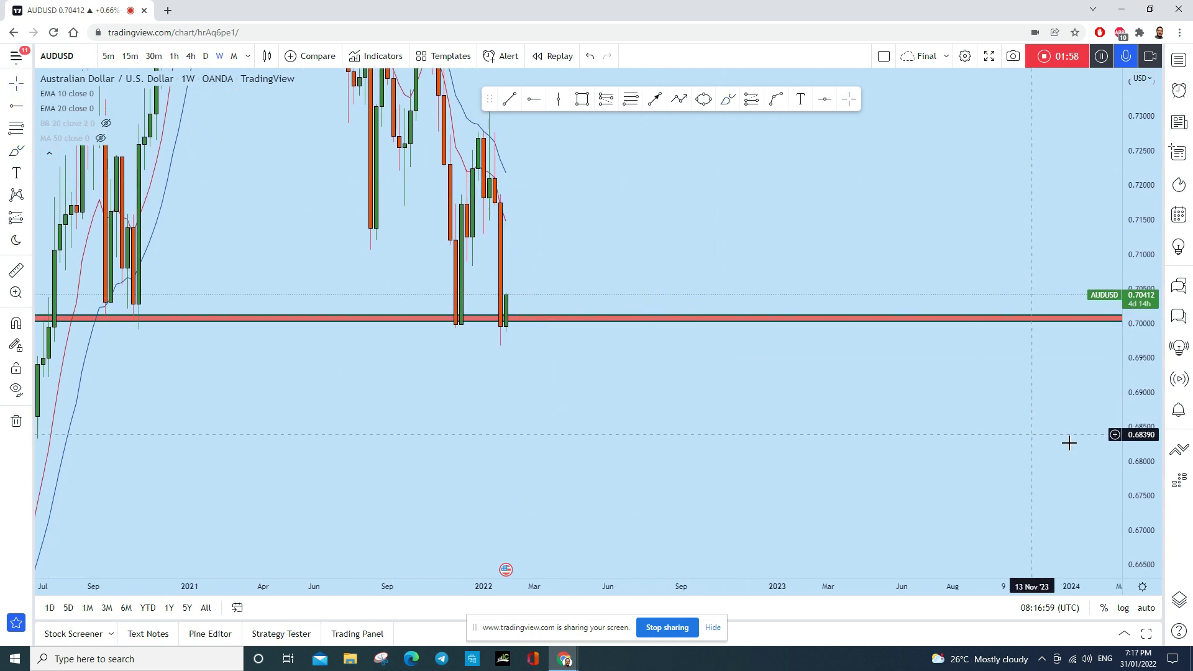
pyautogui.moveTo(1137, 491); pyautogui.dragTo(1076, 167)
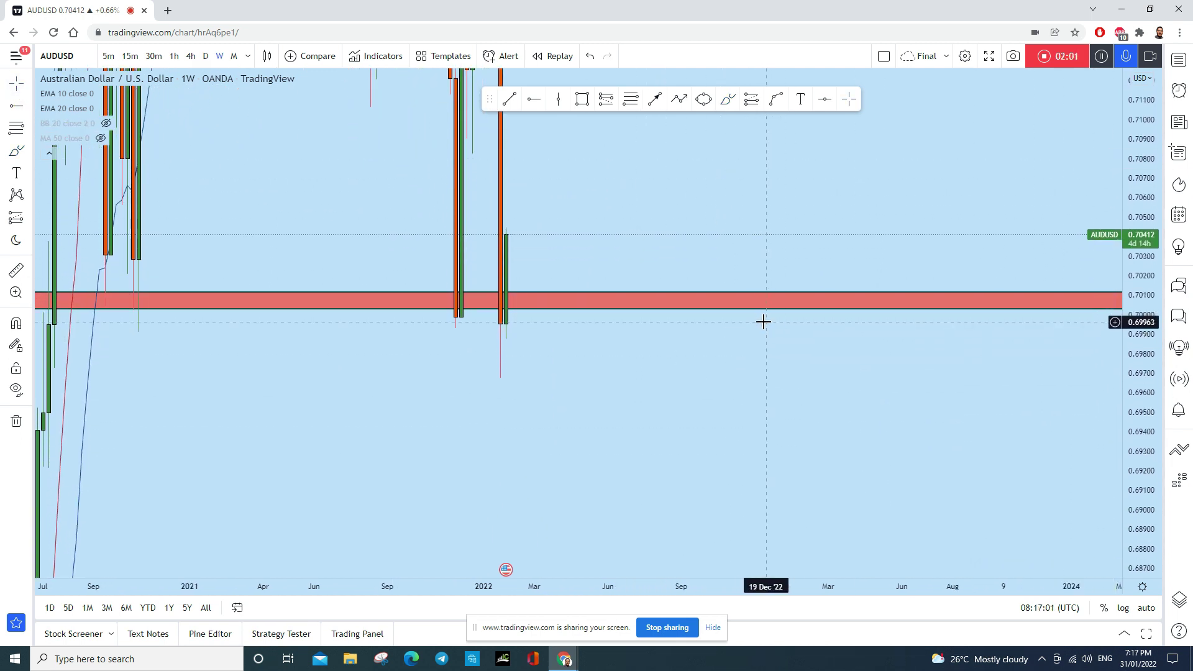
pyautogui.click(728, 100)
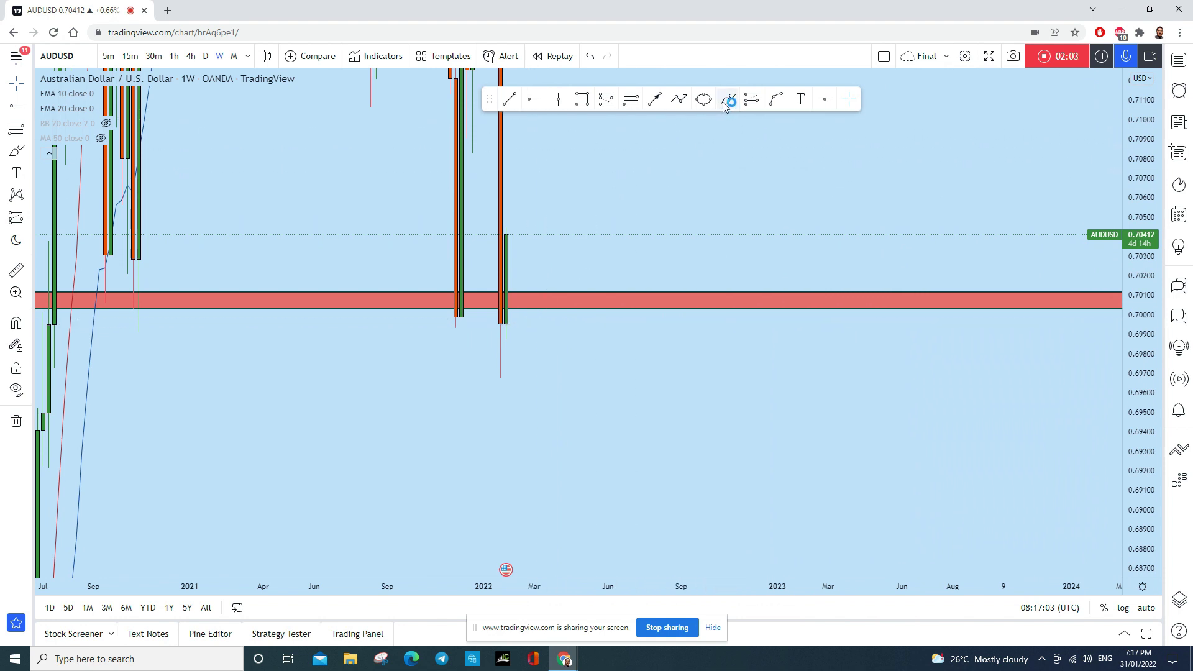
pyautogui.moveTo(447, 319)
pyautogui.mouseDown()
pyautogui.moveTo(490, 319)
pyautogui.moveTo(428, 317)
pyautogui.moveTo(694, 317)
pyautogui.mouseUp()
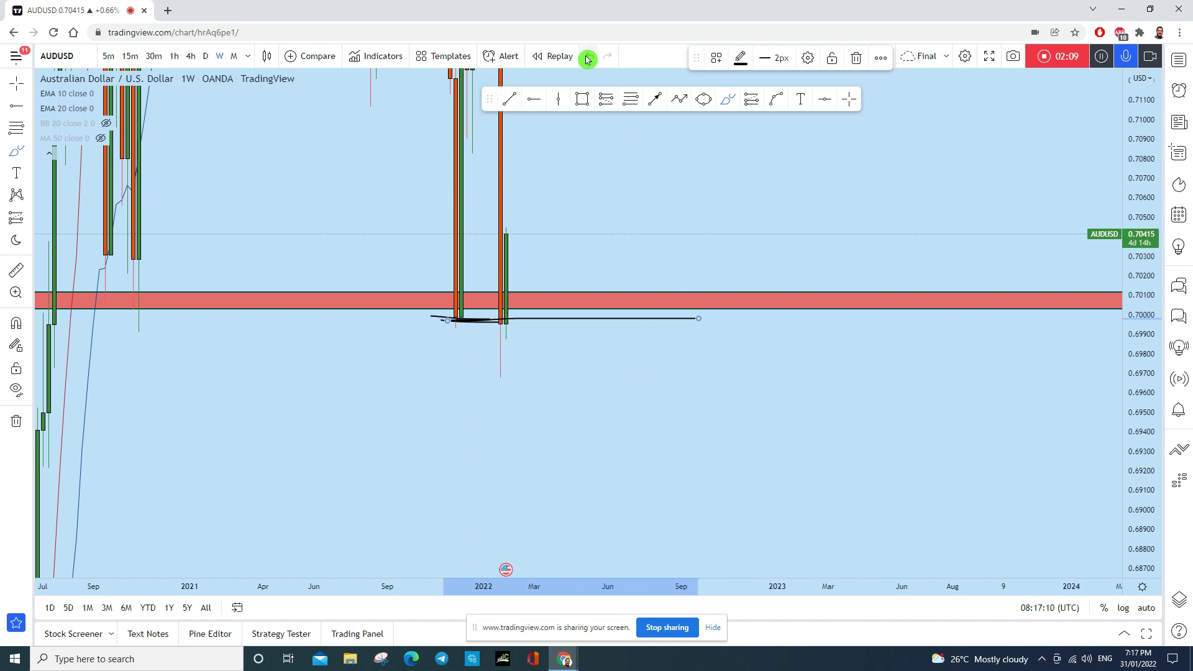
pyautogui.click(588, 57)
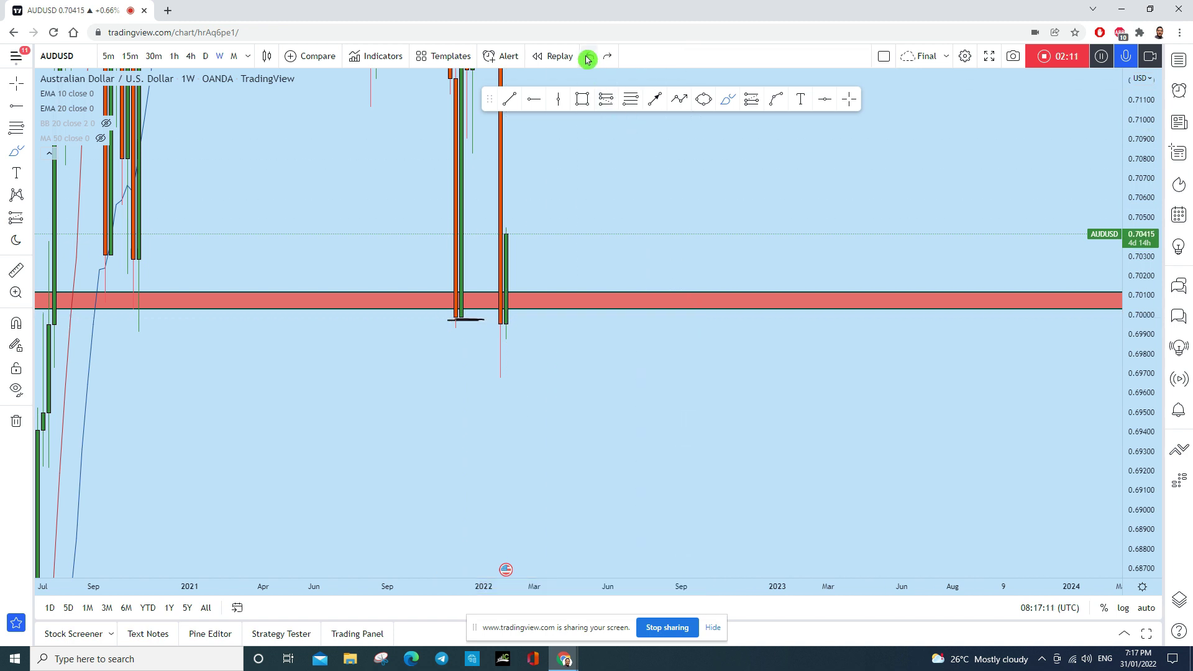
pyautogui.moveTo(509, 235)
pyautogui.mouseDown()
pyautogui.moveTo(546, 126)
pyautogui.moveTo(512, 153)
pyautogui.moveTo(514, 258)
pyautogui.moveTo(562, 434)
pyautogui.moveTo(518, 410)
pyautogui.mouseUp()
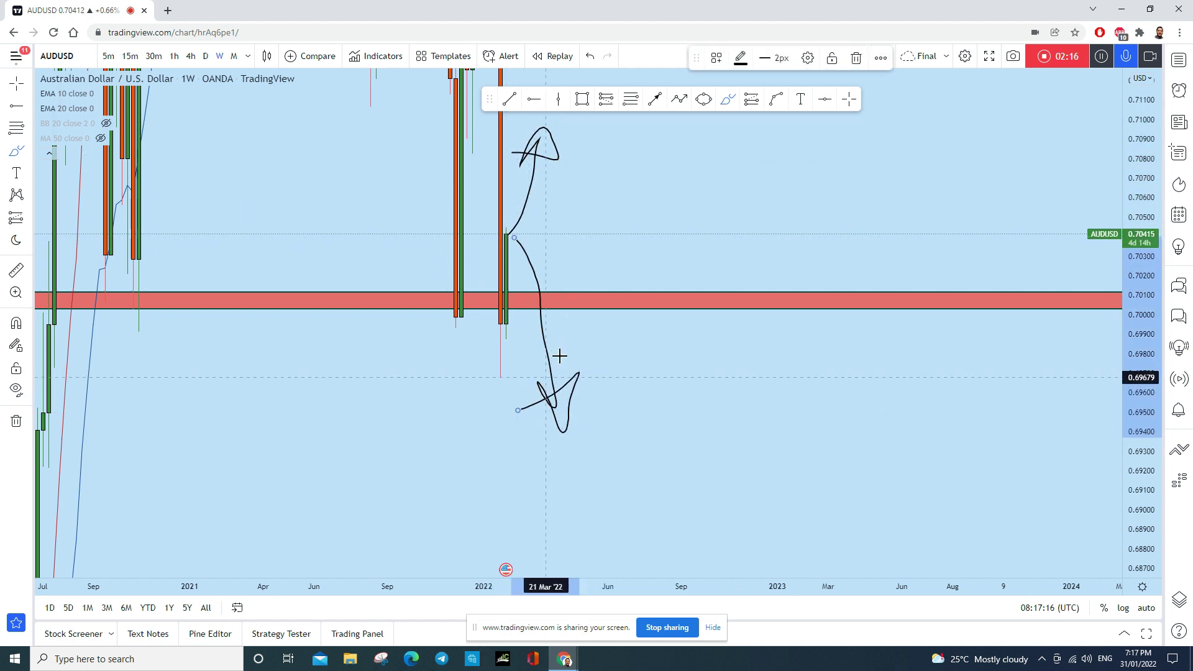
pyautogui.click(594, 56)
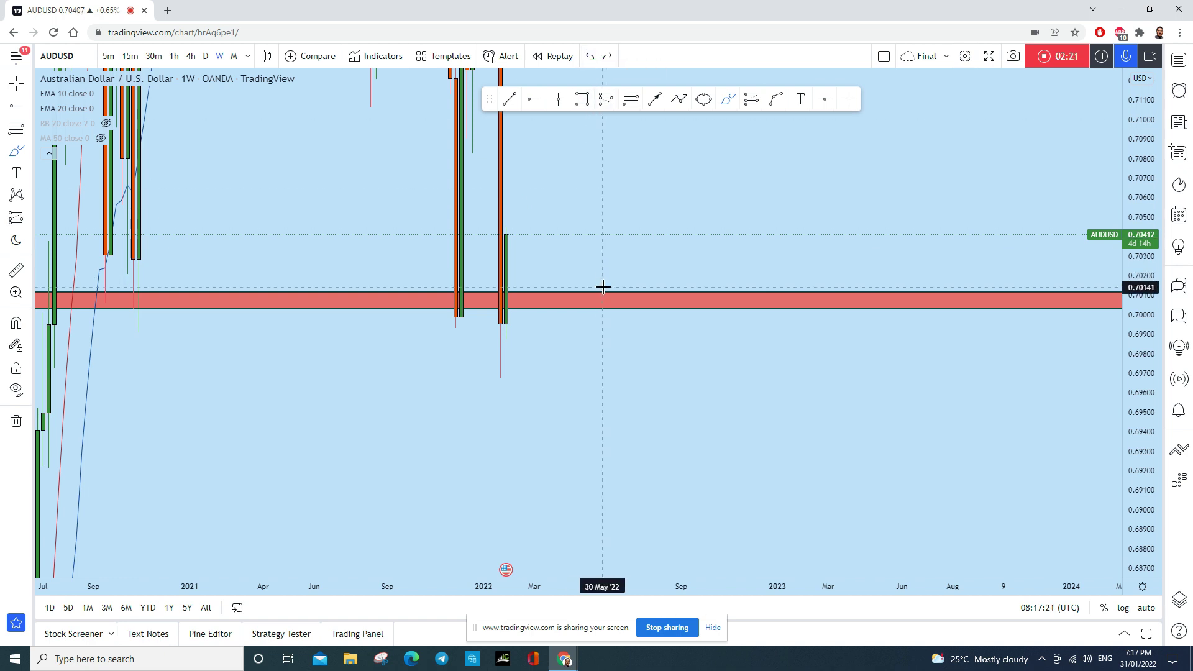
pyautogui.click(207, 55)
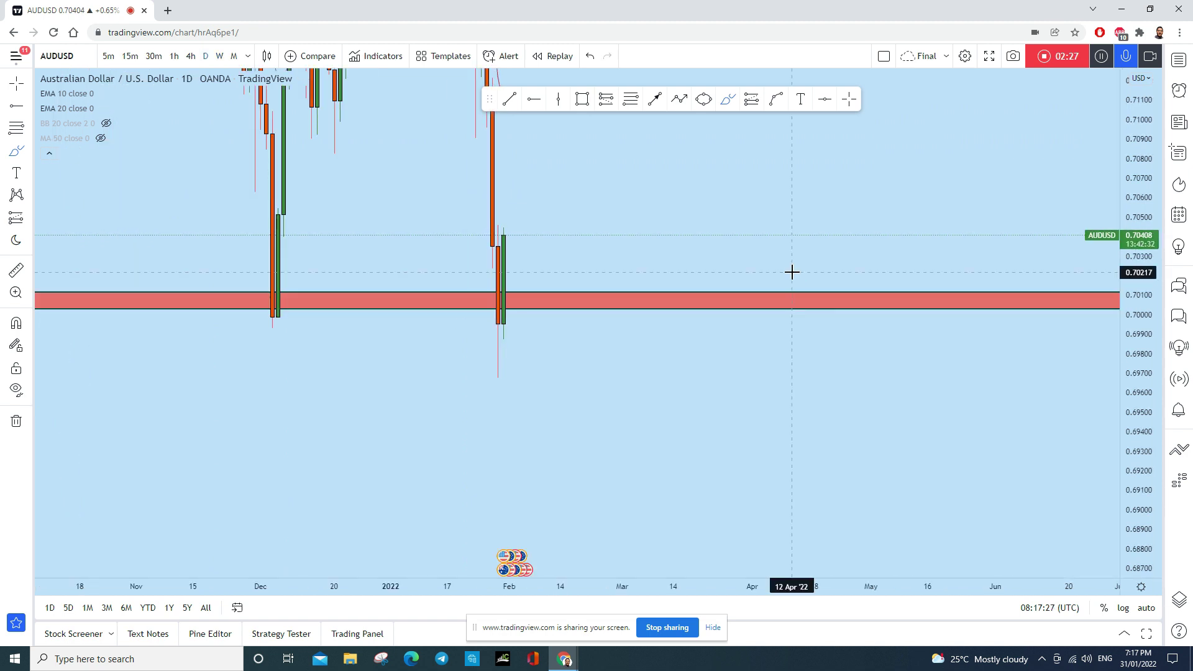
# Drag the red 0.700 support zone slightly lower and move AUDUSD to the 4h timeframe.
pyautogui.scroll(-3, 791, 271)
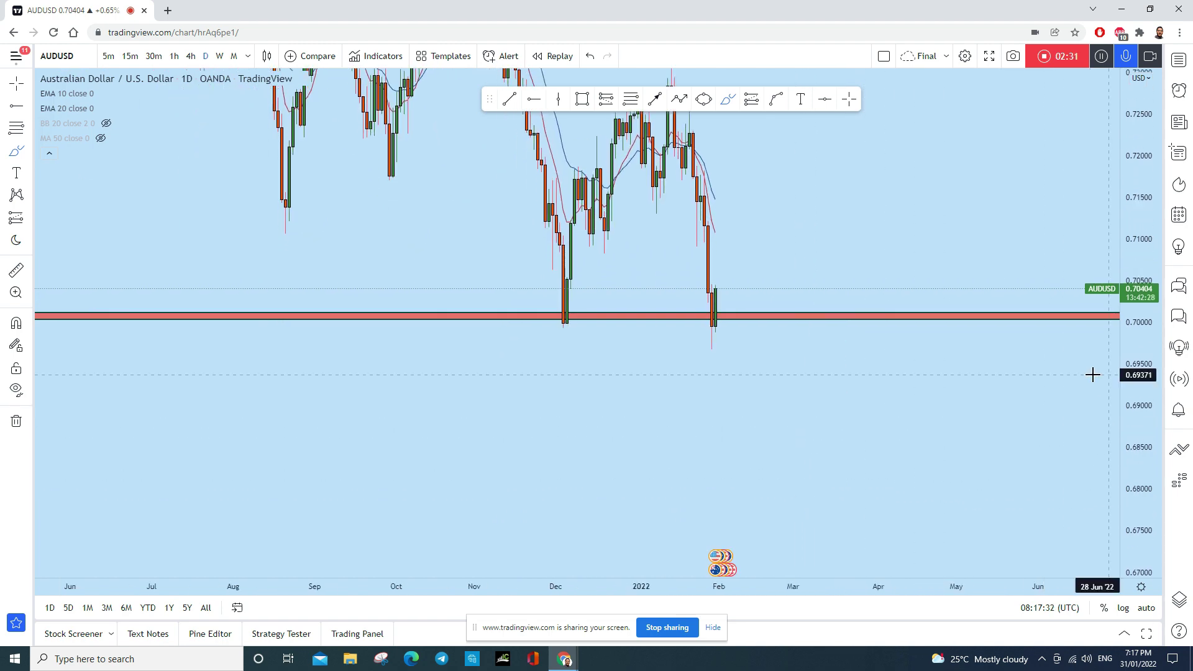
pyautogui.scroll(2, 698, 322)
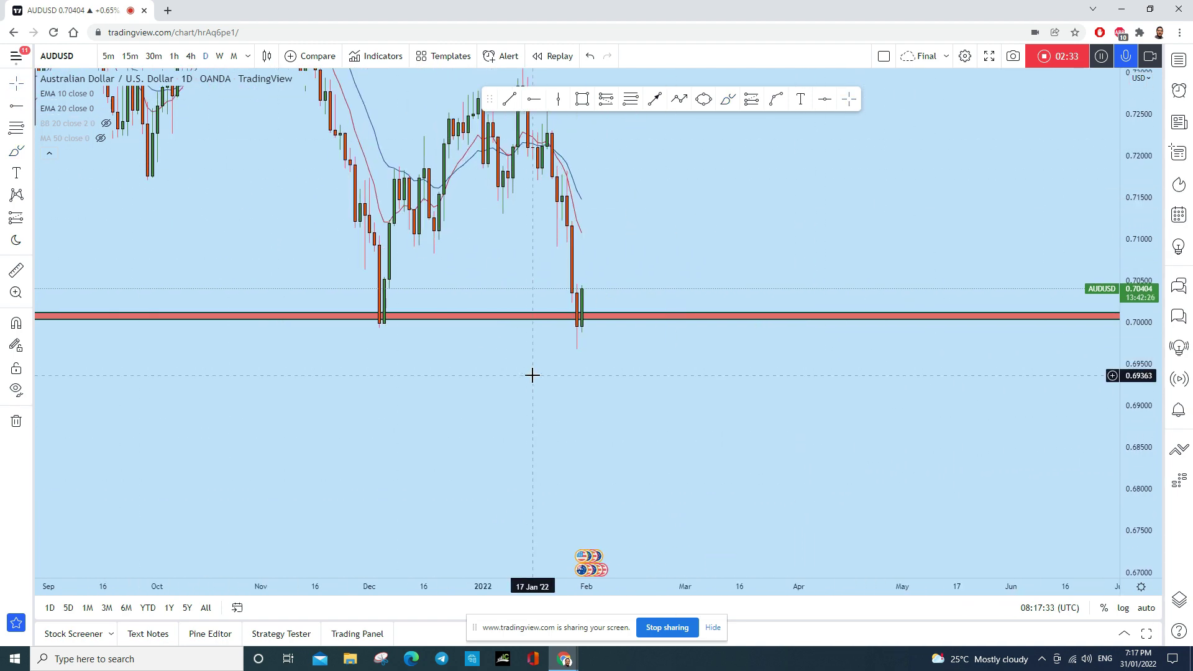
pyautogui.click(447, 474)
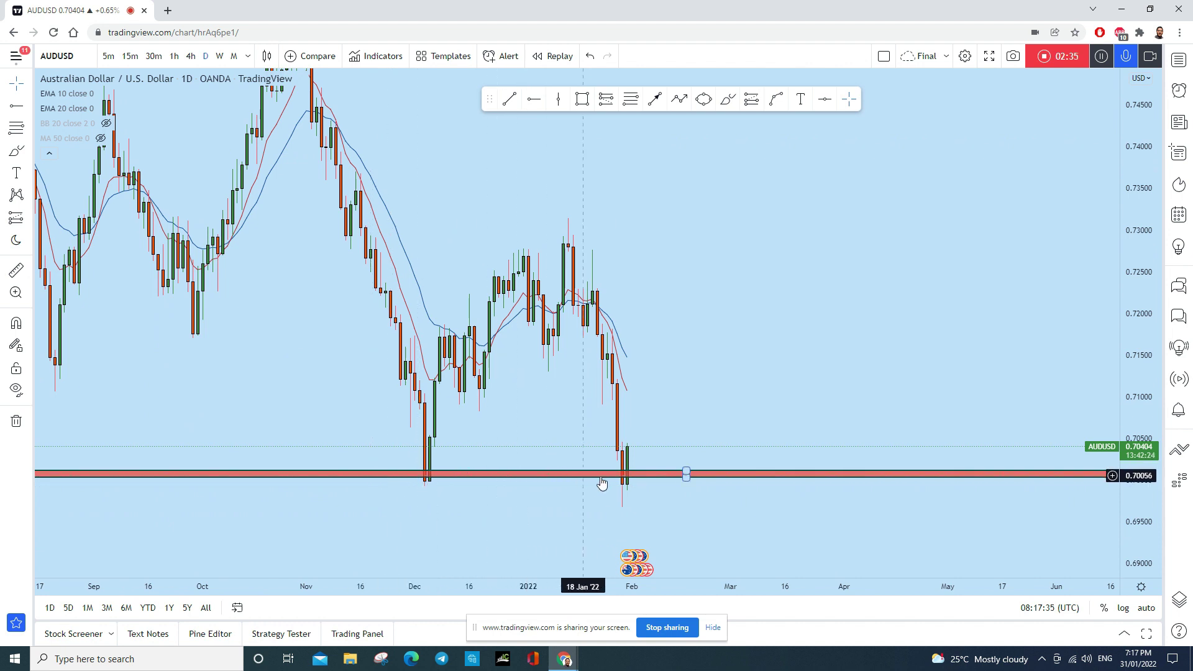
pyautogui.moveTo(601, 482); pyautogui.dragTo(790, 482)
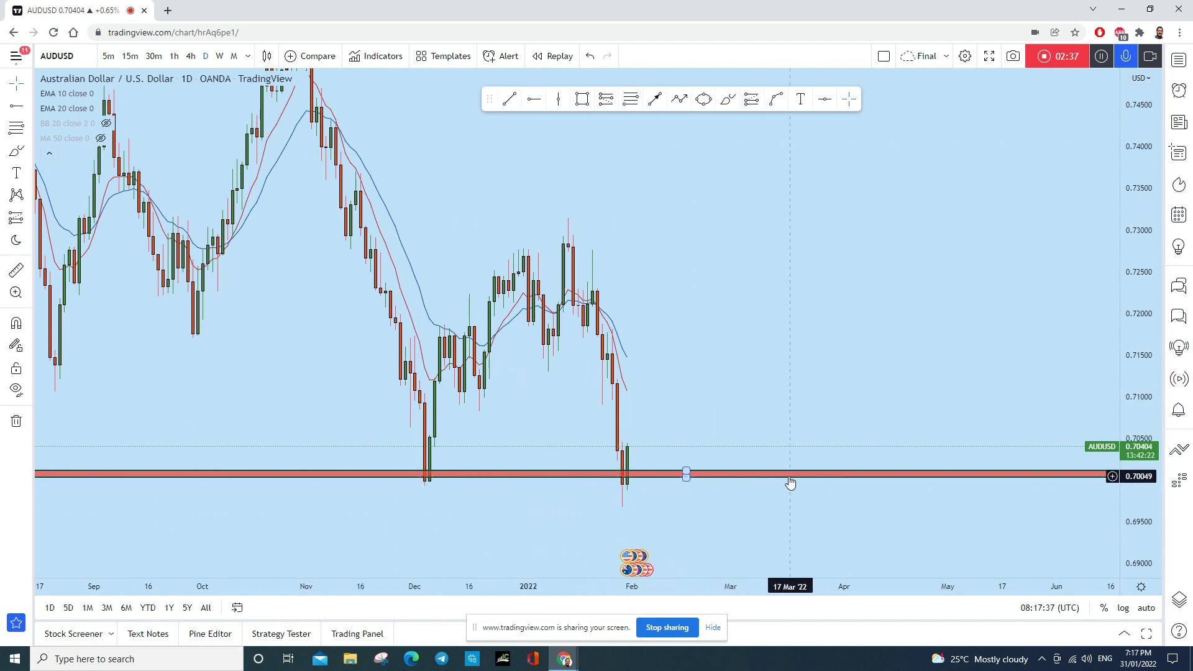
pyautogui.click(191, 56)
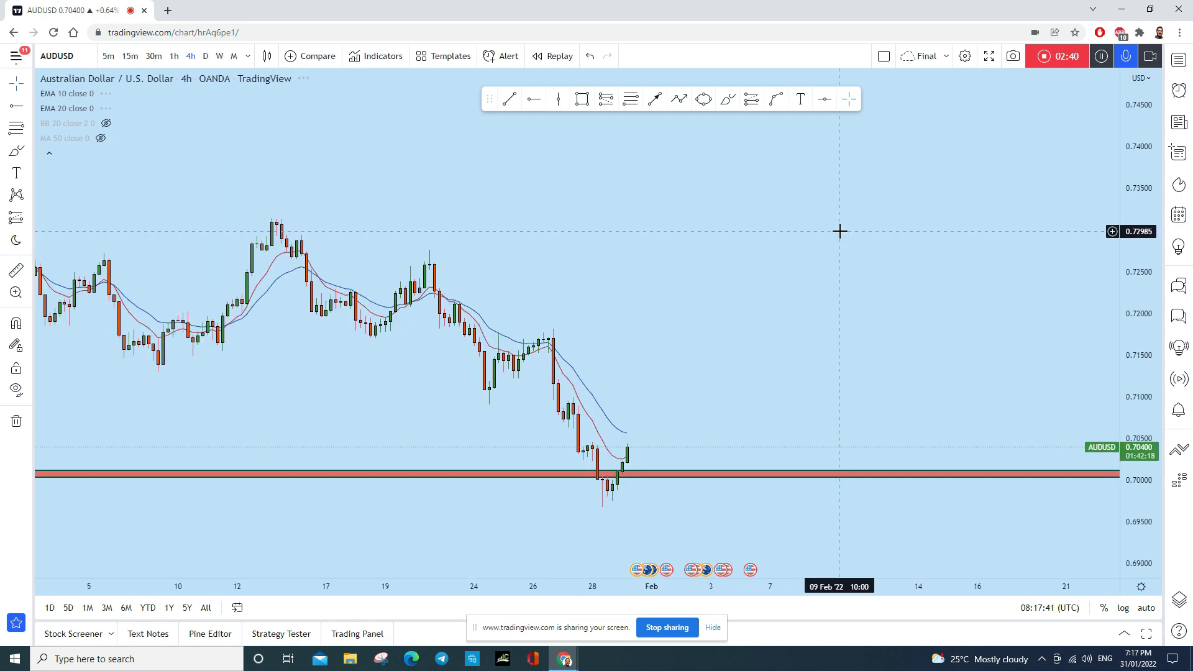
# Pan and zoom the 4h chart to frame the recent drop into support.
pyautogui.click(28, 83)
pyautogui.moveTo(738, 292); pyautogui.dragTo(665, 258)
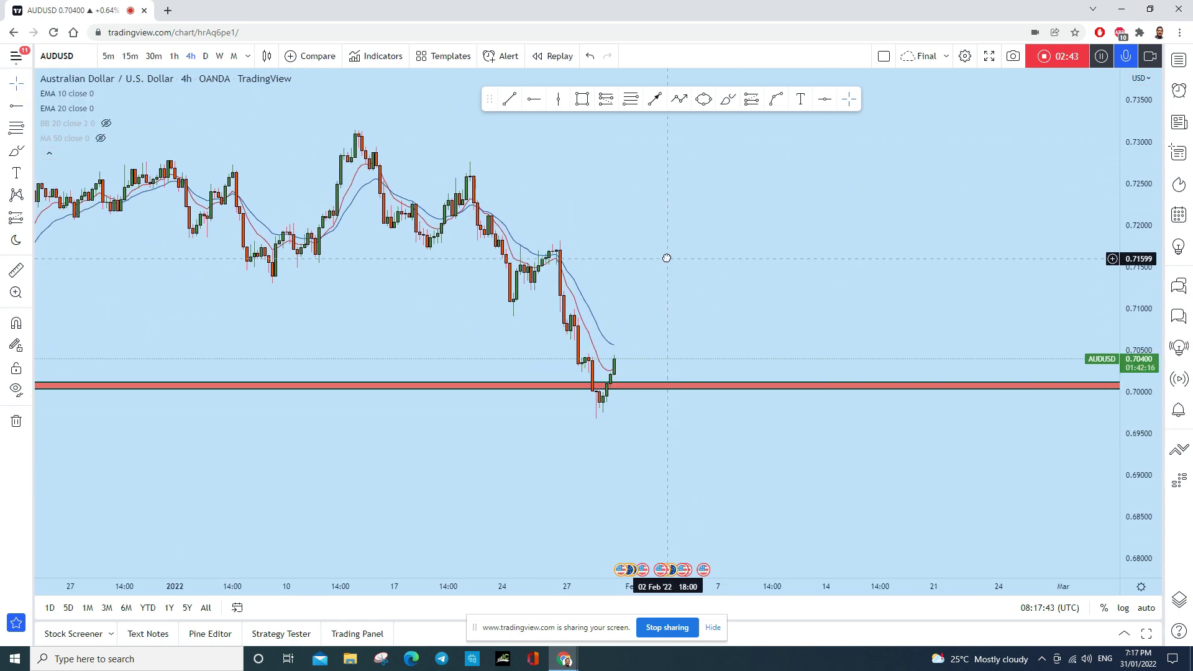
pyautogui.moveTo(1140, 500); pyautogui.dragTo(953, 325)
pyautogui.scroll(3, 746, 187)
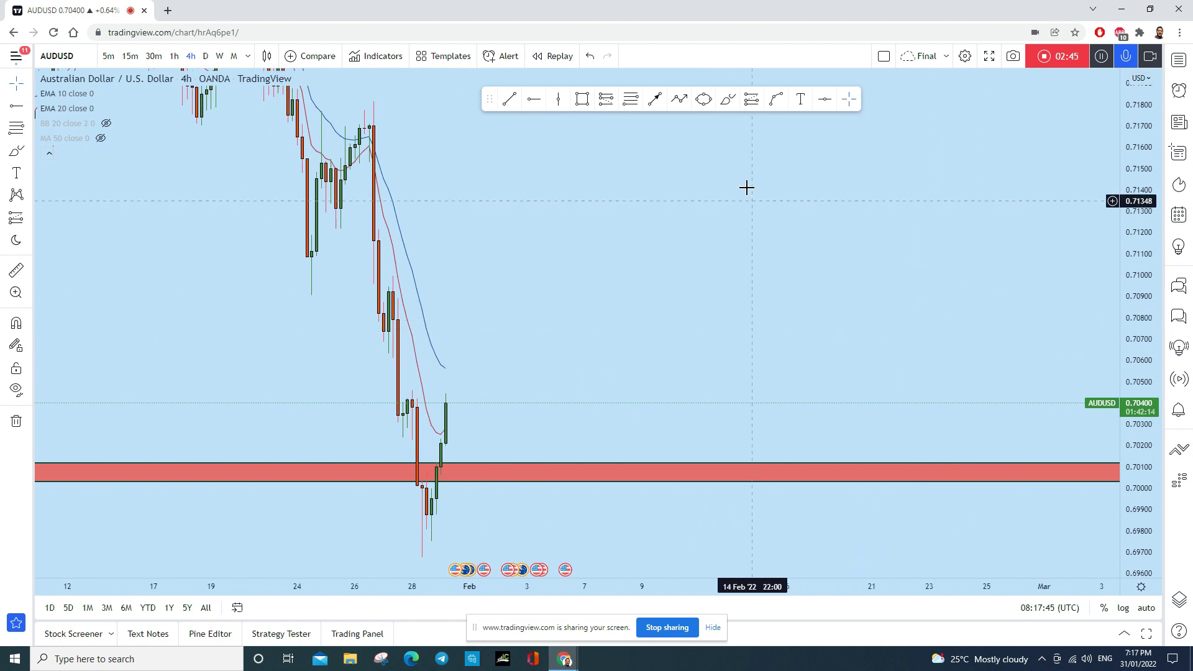
# Brush a circle around the swing high, curl the pullback high, and sketch the projected rise.
pyautogui.click(728, 99)
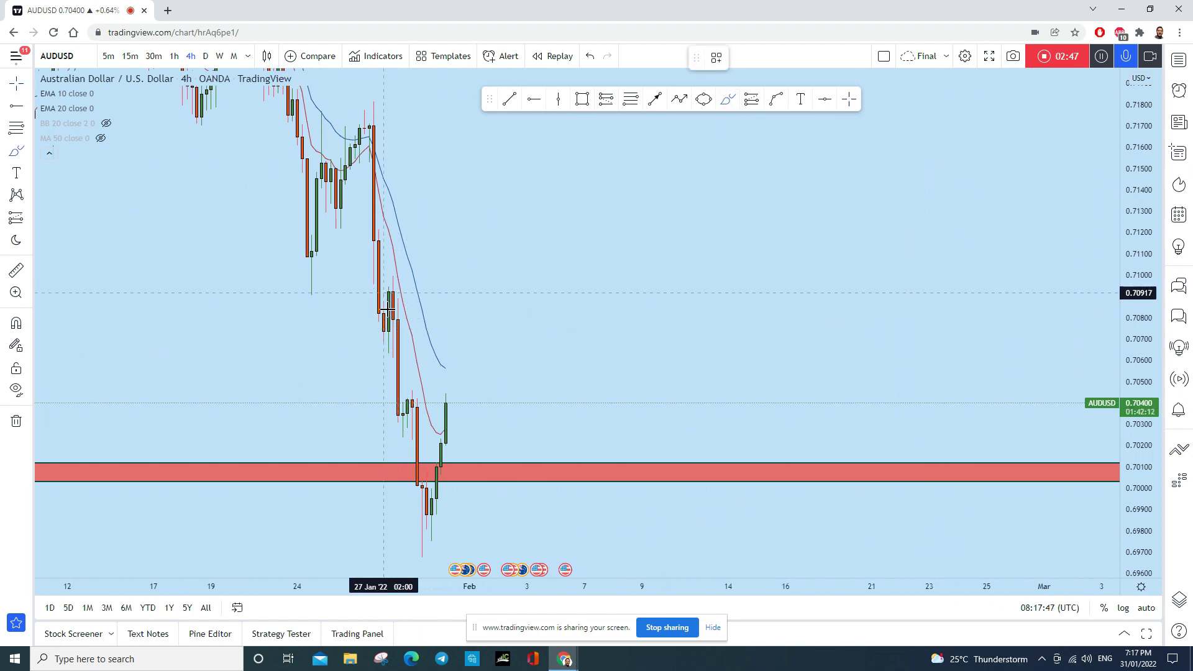
pyautogui.scroll(-1, 764, 256)
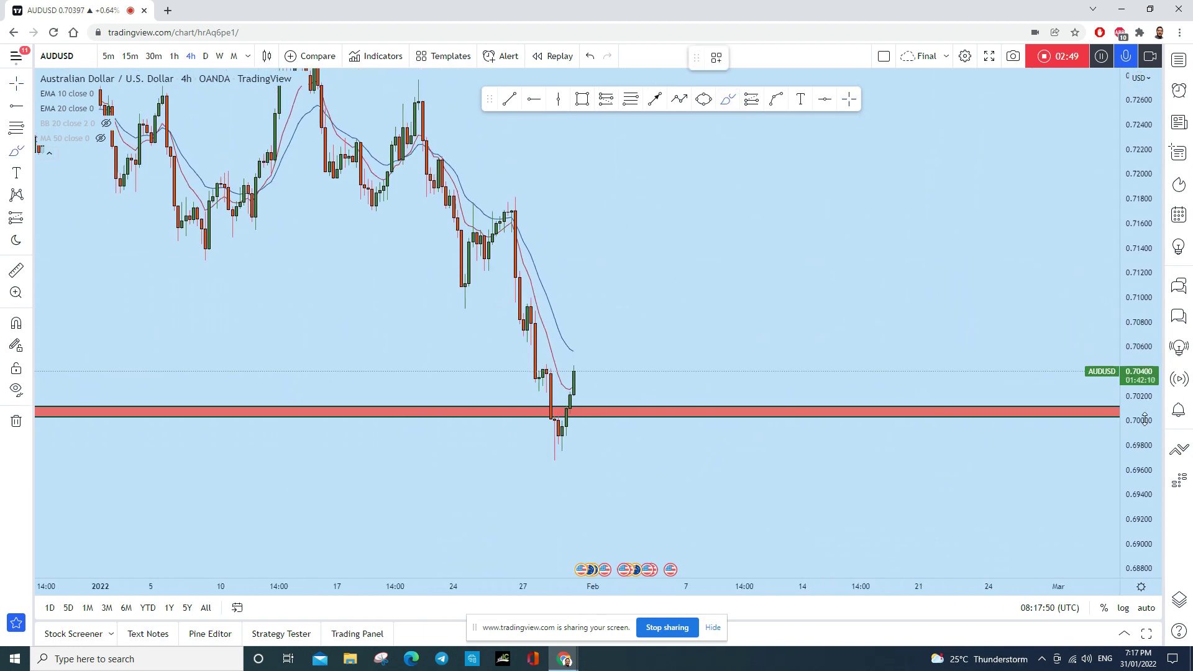
pyautogui.click(719, 102)
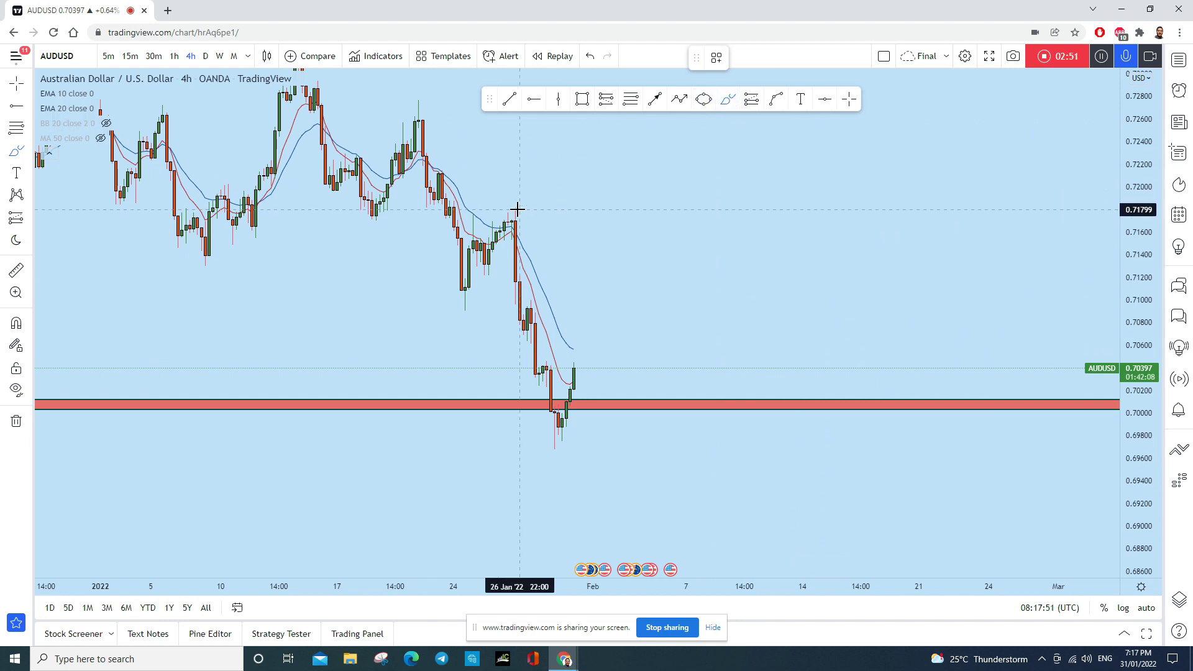
pyautogui.moveTo(514, 207)
pyautogui.mouseDown()
pyautogui.moveTo(521, 336)
pyautogui.moveTo(533, 284)
pyautogui.moveTo(557, 427)
pyautogui.moveTo(581, 345)
pyautogui.mouseUp()
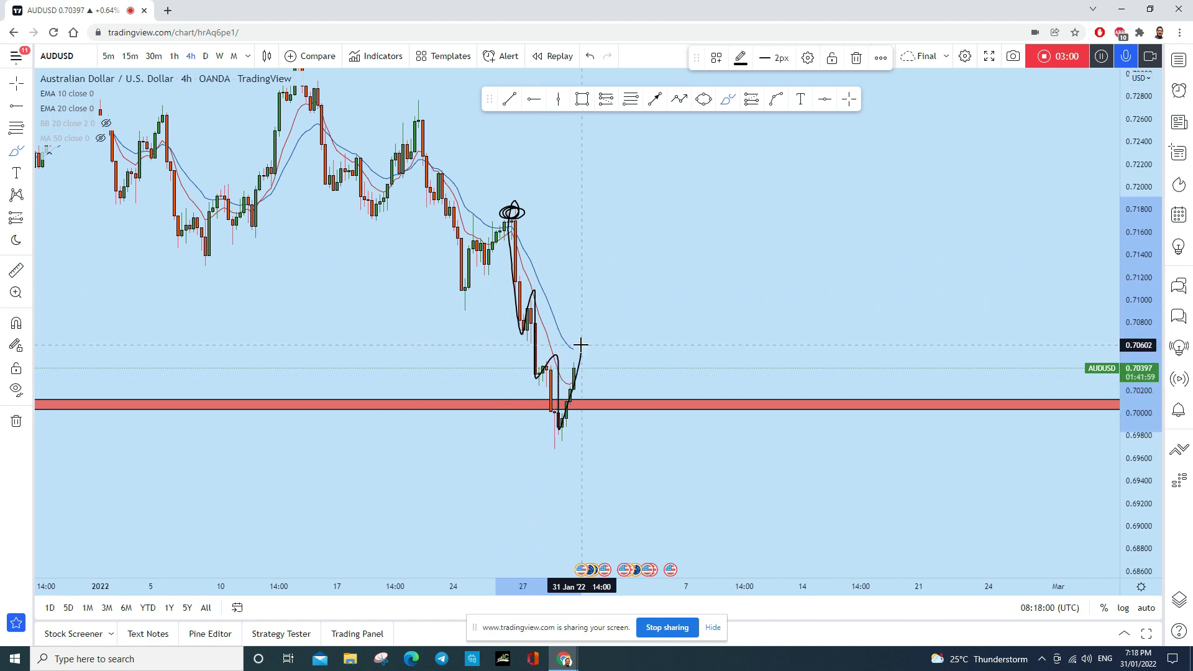
pyautogui.moveTo(551, 358); pyautogui.dragTo(598, 304)
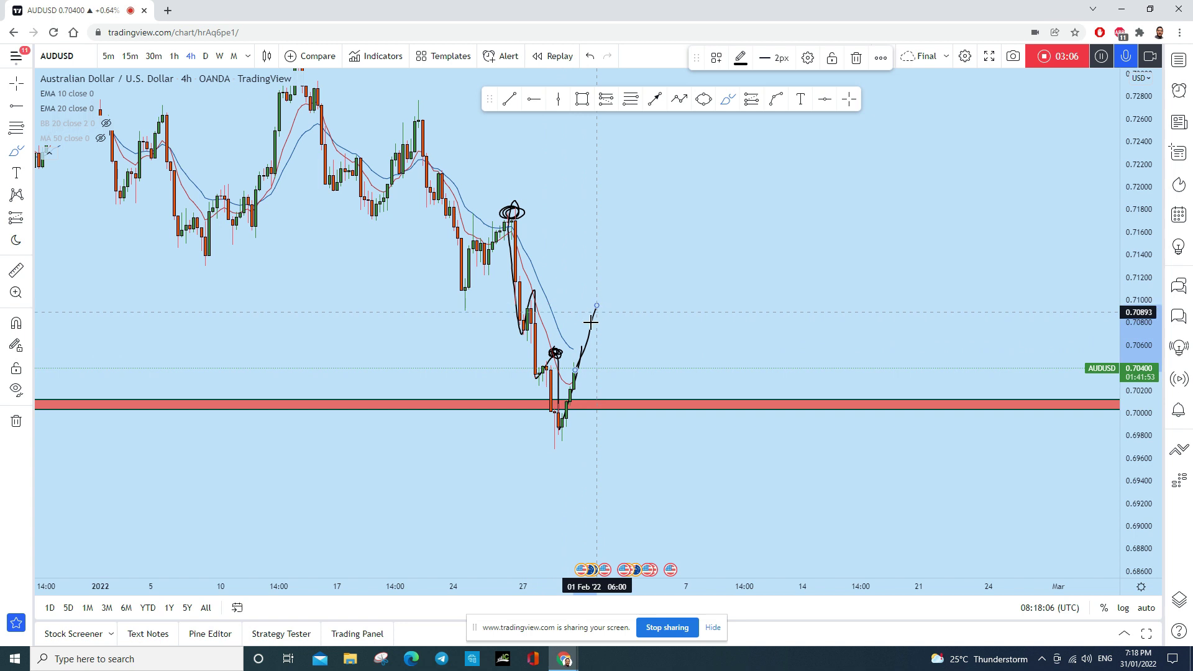
pyautogui.moveTo(581, 359)
pyautogui.mouseDown()
pyautogui.moveTo(593, 334)
pyautogui.moveTo(621, 368)
pyautogui.moveTo(644, 359)
pyautogui.mouseUp()
# Brush arcs beneath the lows and a dip onto the red zone, undoing the upward stroke.
pyautogui.moveTo(528, 448); pyautogui.dragTo(598, 465)
pyautogui.moveTo(515, 430); pyautogui.dragTo(557, 435)
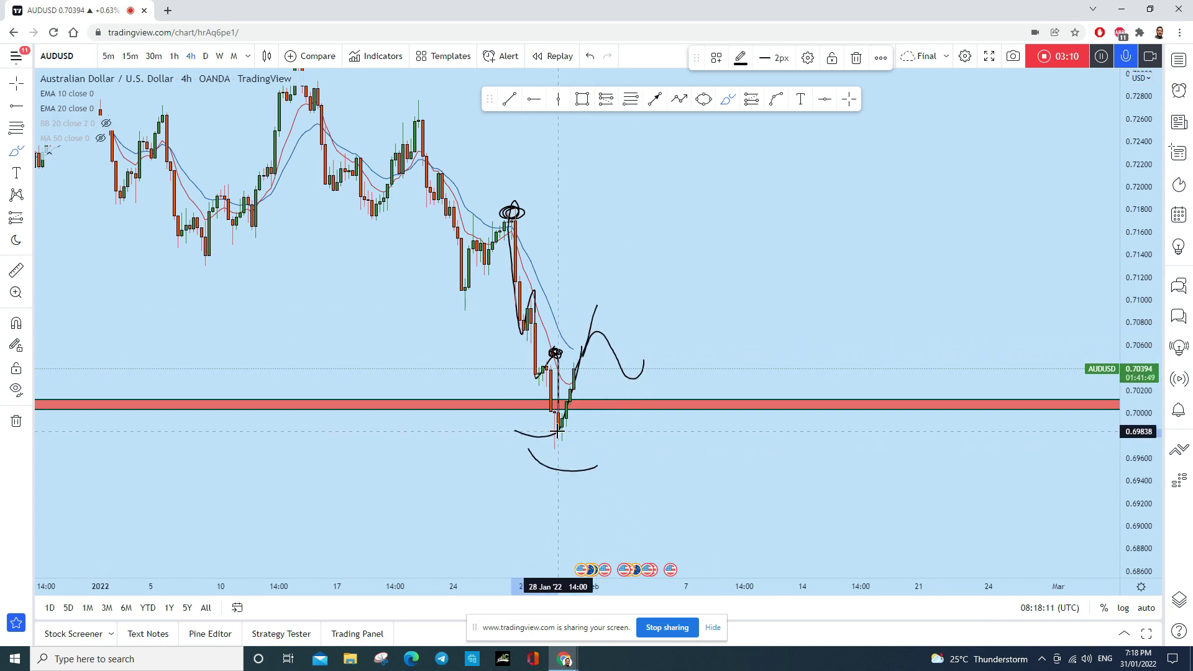
pyautogui.moveTo(622, 401); pyautogui.dragTo(686, 398)
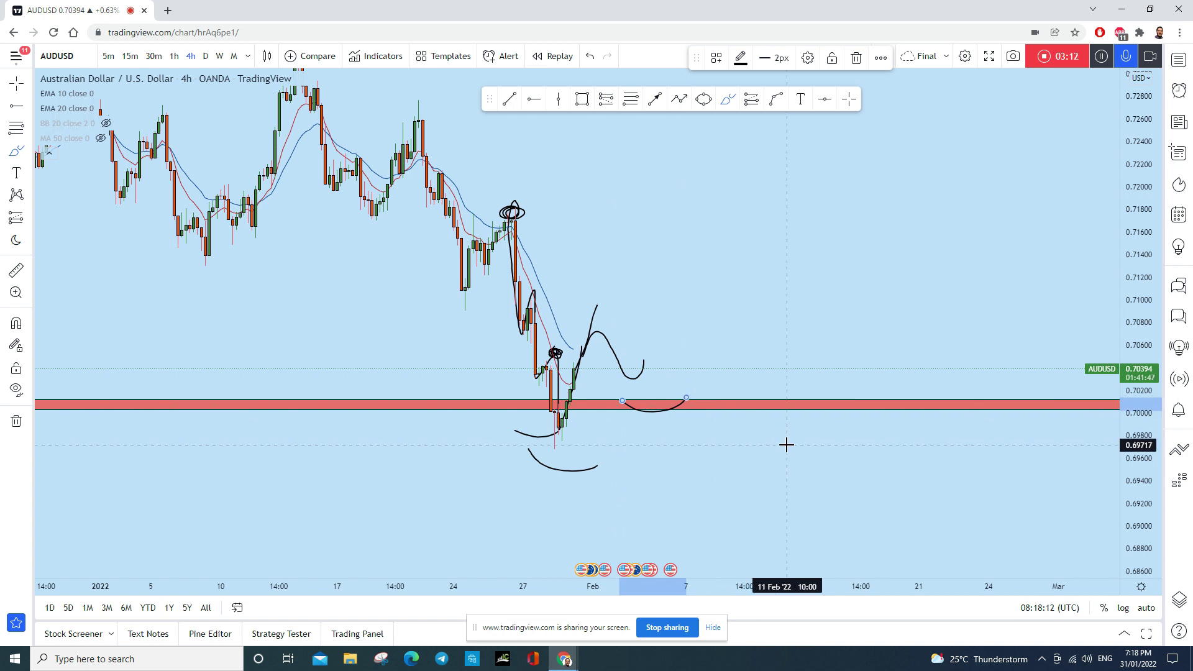
pyautogui.moveTo(595, 397)
pyautogui.mouseDown()
pyautogui.moveTo(624, 398)
pyautogui.moveTo(612, 402)
pyautogui.moveTo(640, 322)
pyautogui.mouseUp()
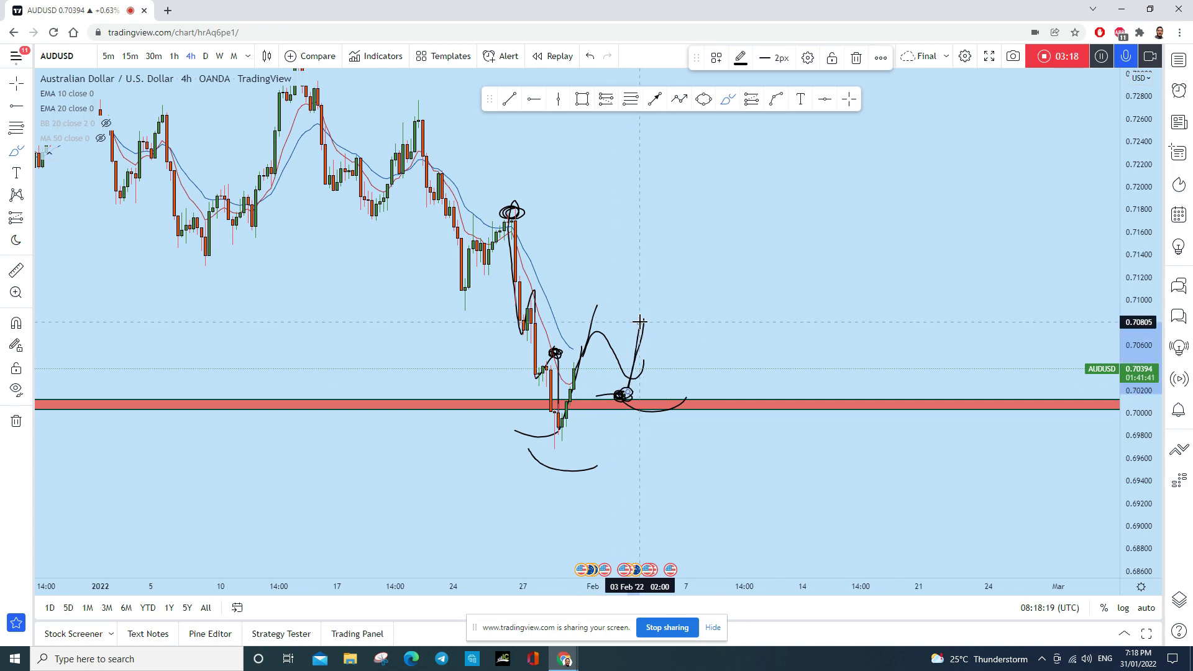
pyautogui.click(590, 57)
# Undo the retest scribble and the brush arc over the red zone.
pyautogui.click(591, 58)
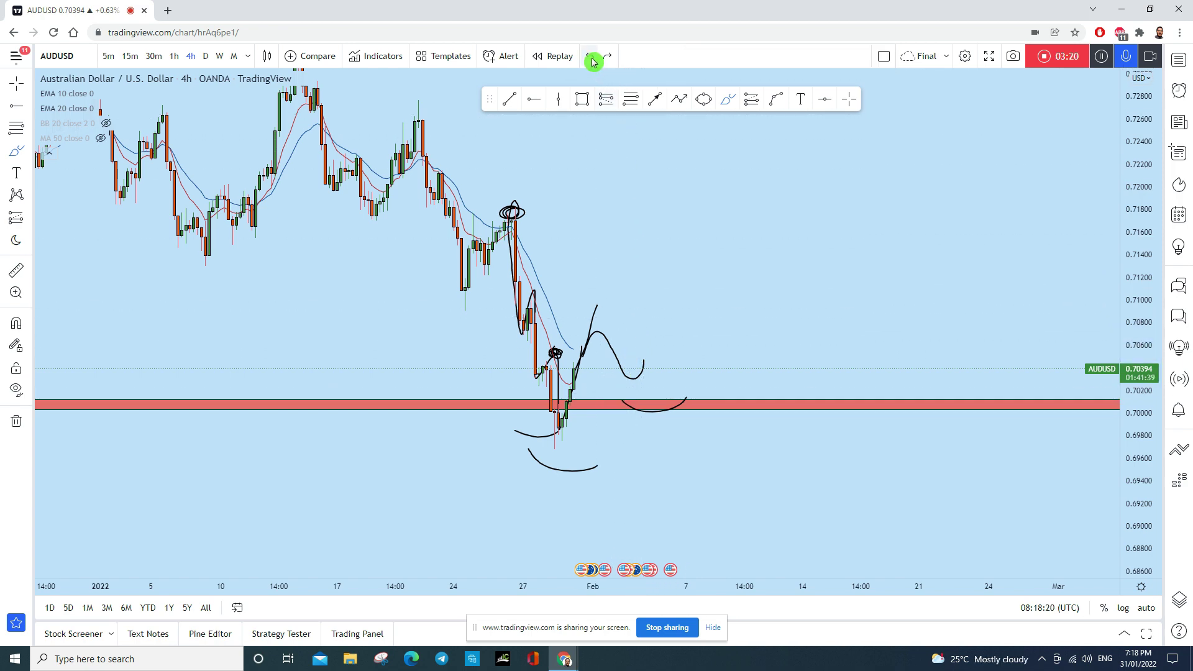
pyautogui.click(594, 60)
pyautogui.scroll(-3, 771, 429)
pyautogui.scroll(1, 930, 426)
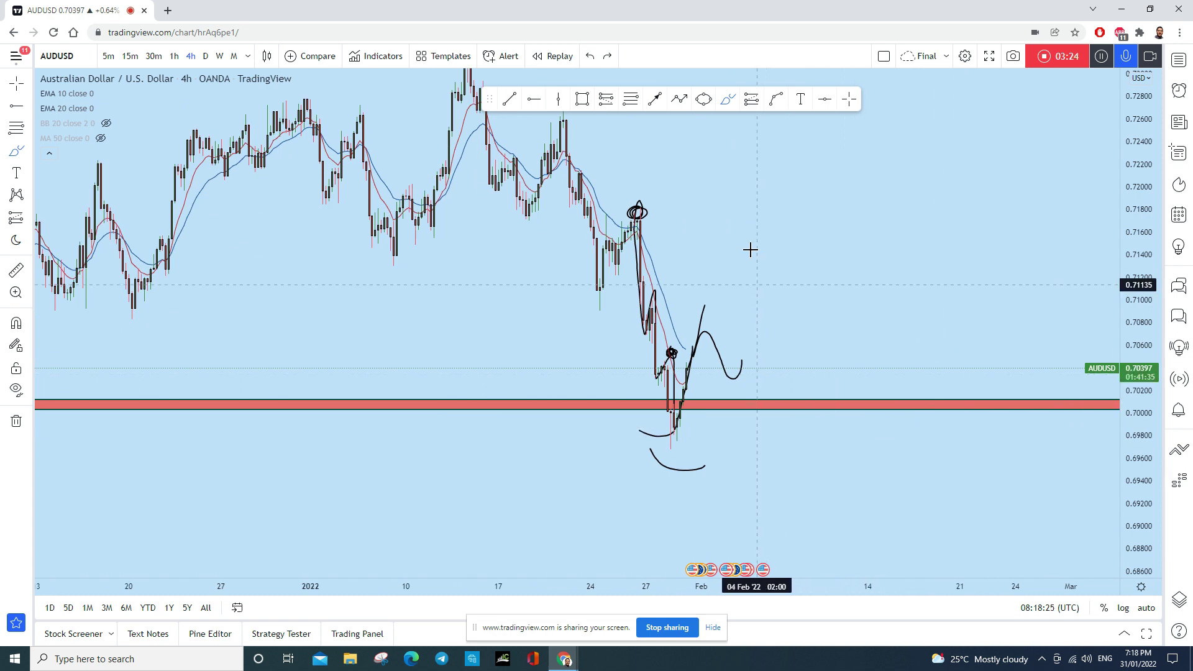
# Draw an ellipse around the projected retest dip above 0.700.
pyautogui.click(705, 99)
pyautogui.click(720, 381)
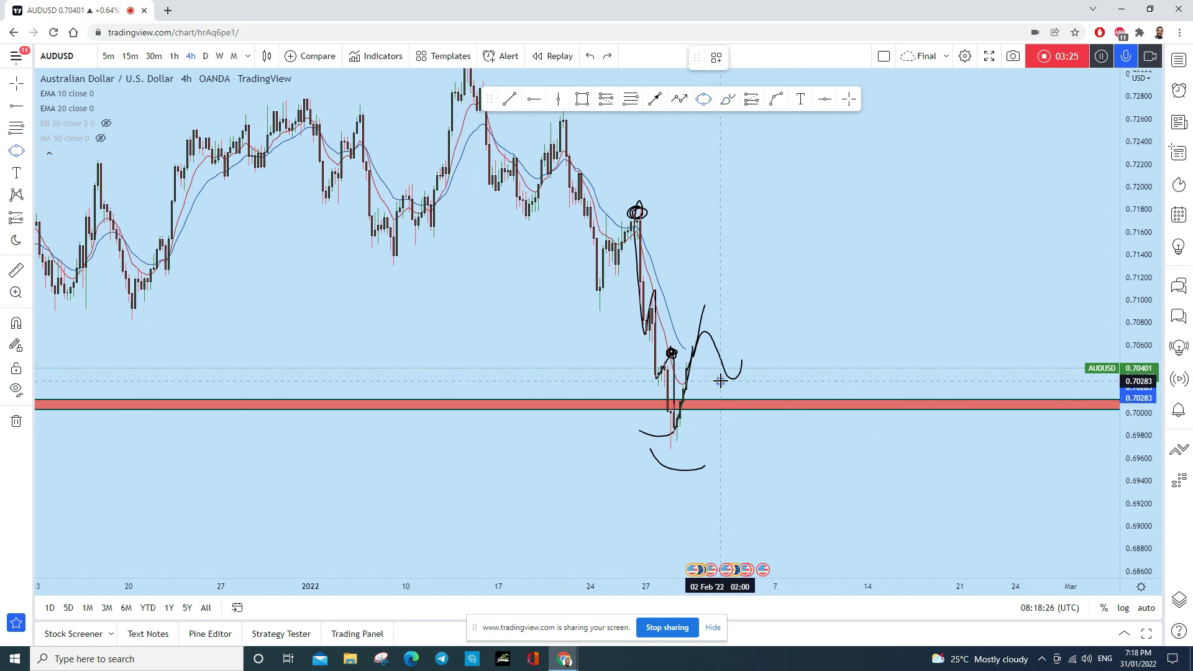
pyautogui.click(760, 368)
pyautogui.click(803, 376)
pyautogui.scroll(-3, 803, 376)
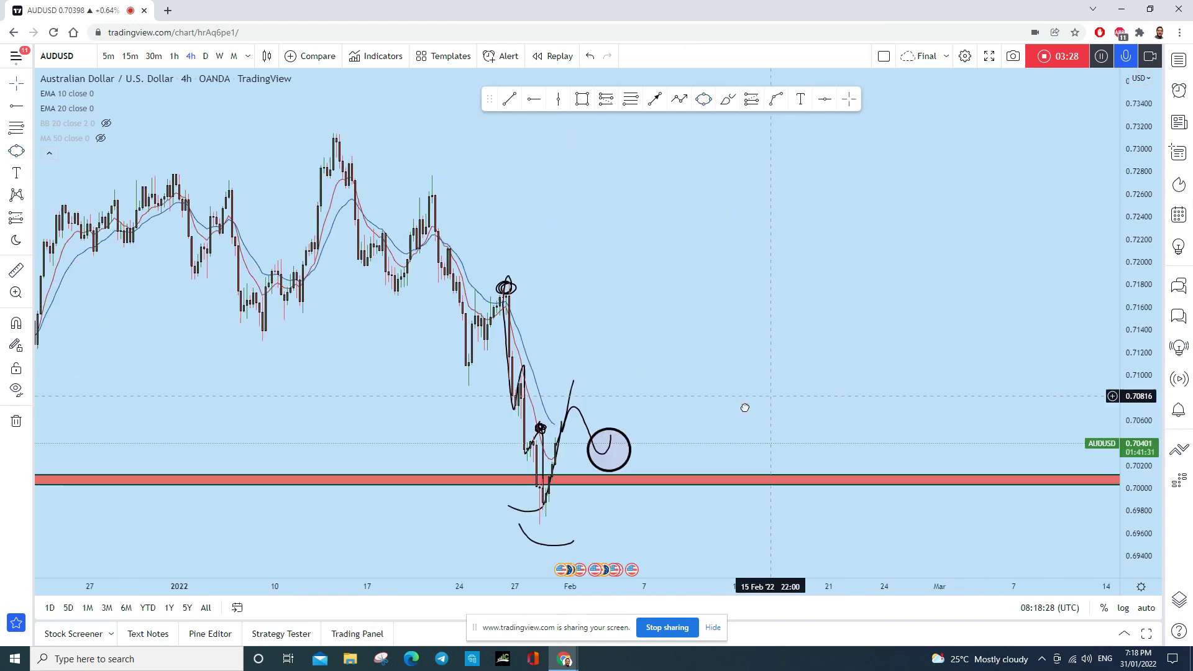
# Draw a trend line from inside the circle up to the 0.7168 target, then deselect it.
pyautogui.click(668, 98)
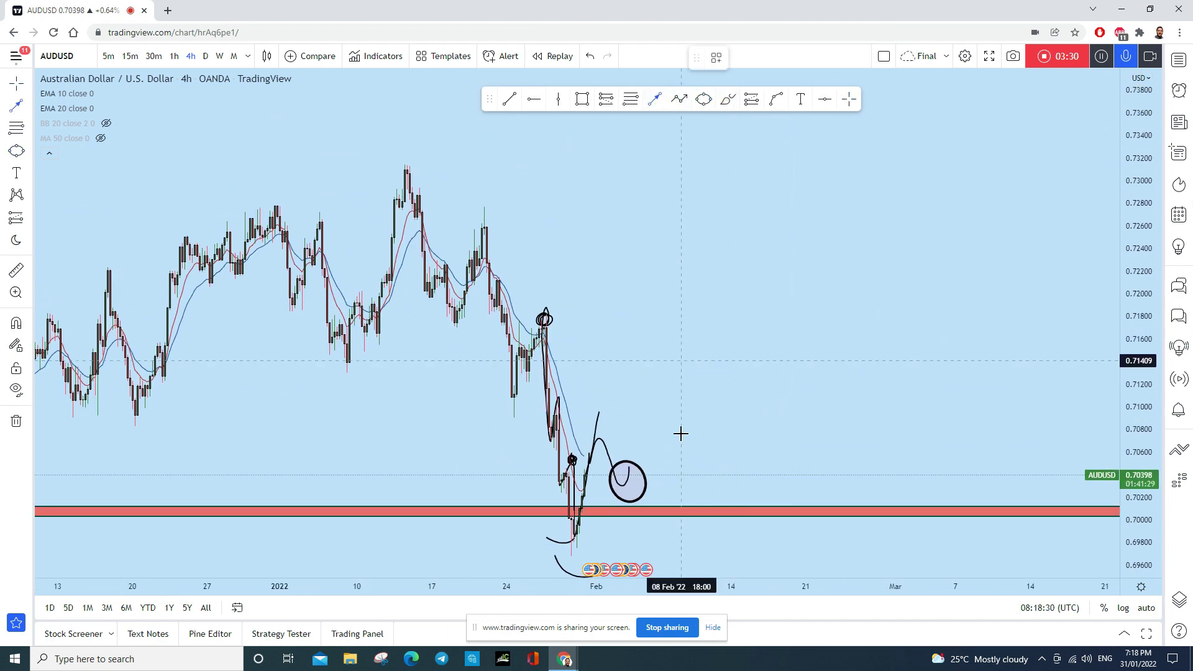
pyautogui.click(629, 491)
pyautogui.click(689, 330)
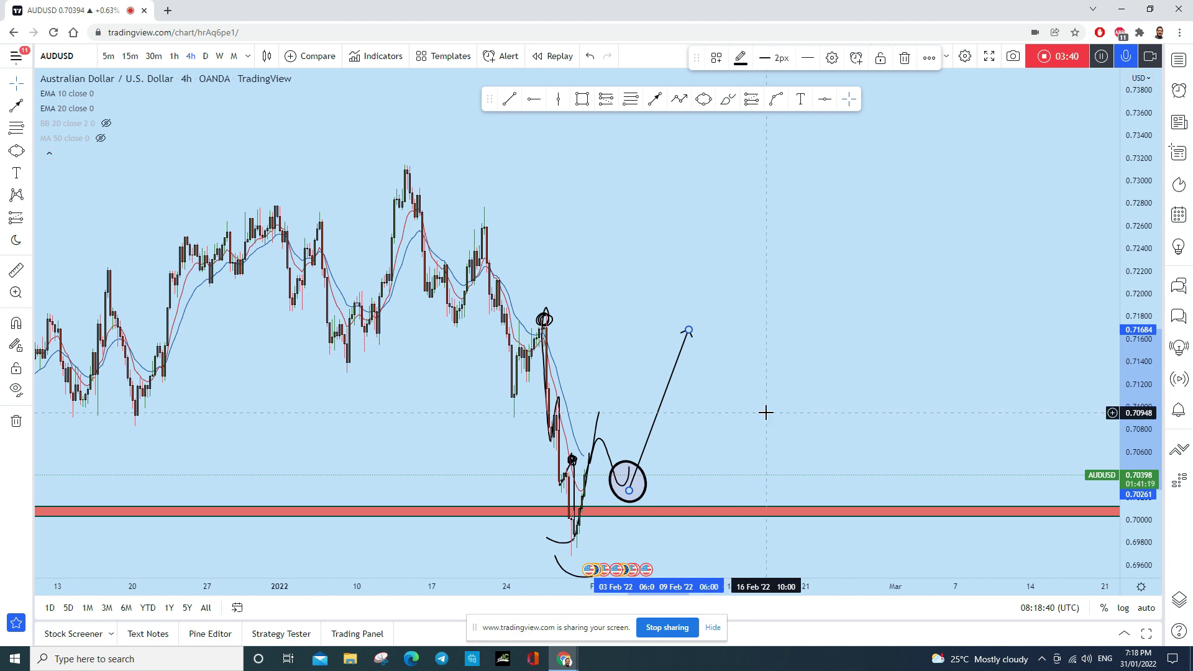
pyautogui.click(14, 92)
pyautogui.scroll(-5, 911, 362)
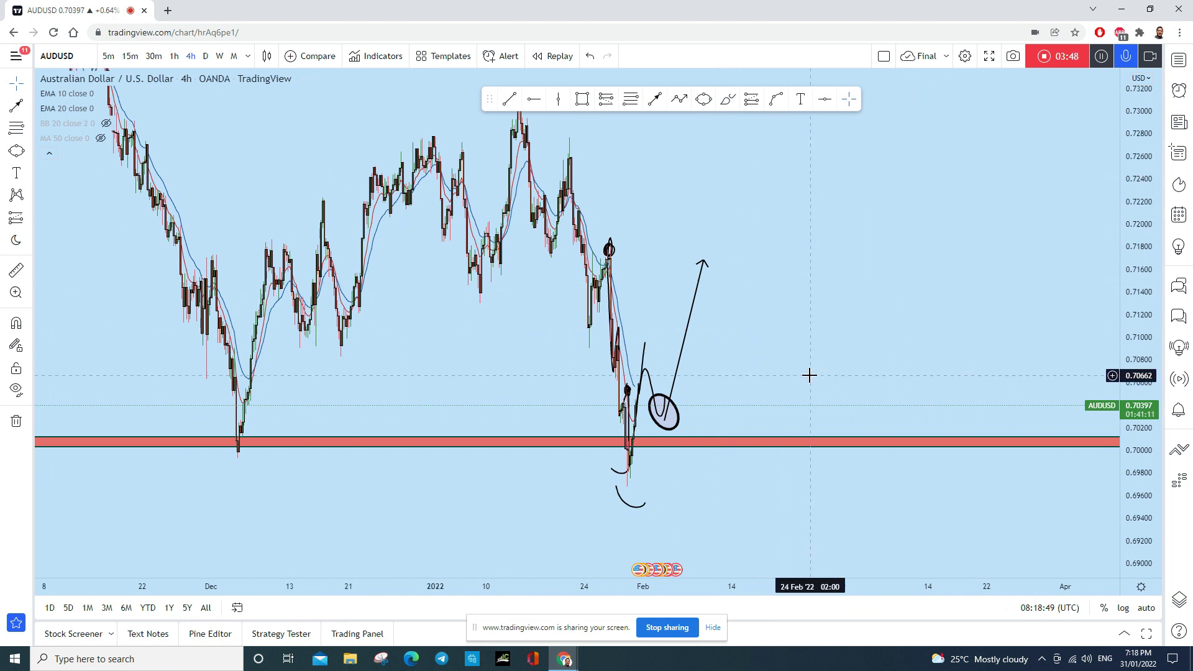
pyautogui.scroll(2, 808, 379)
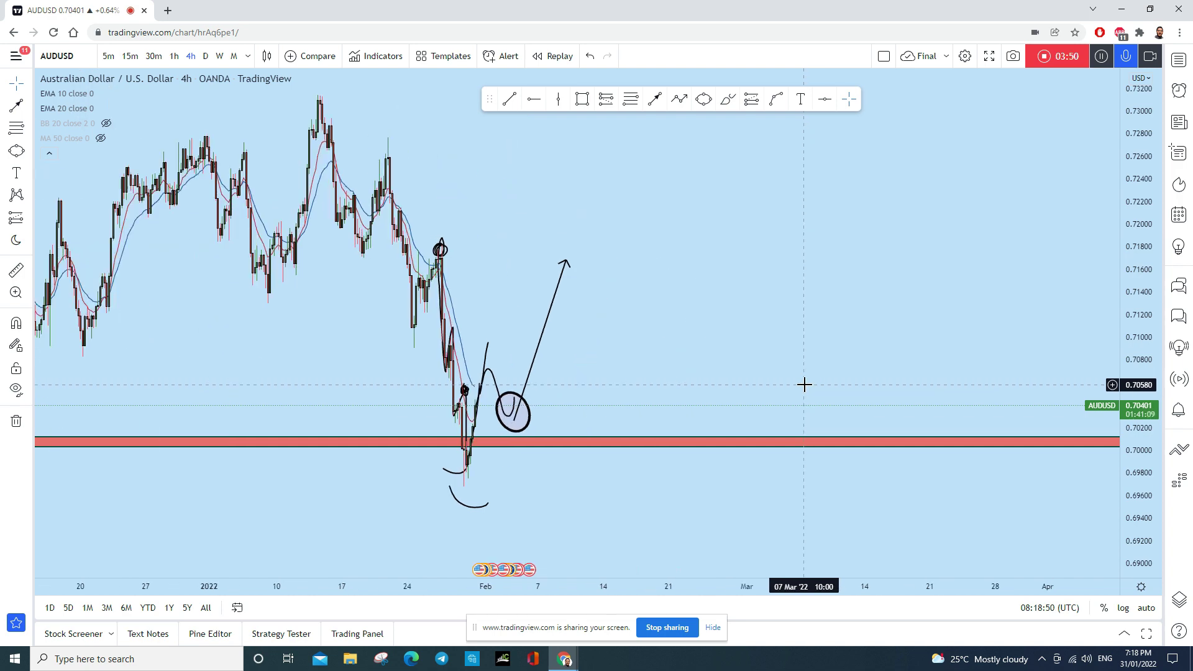